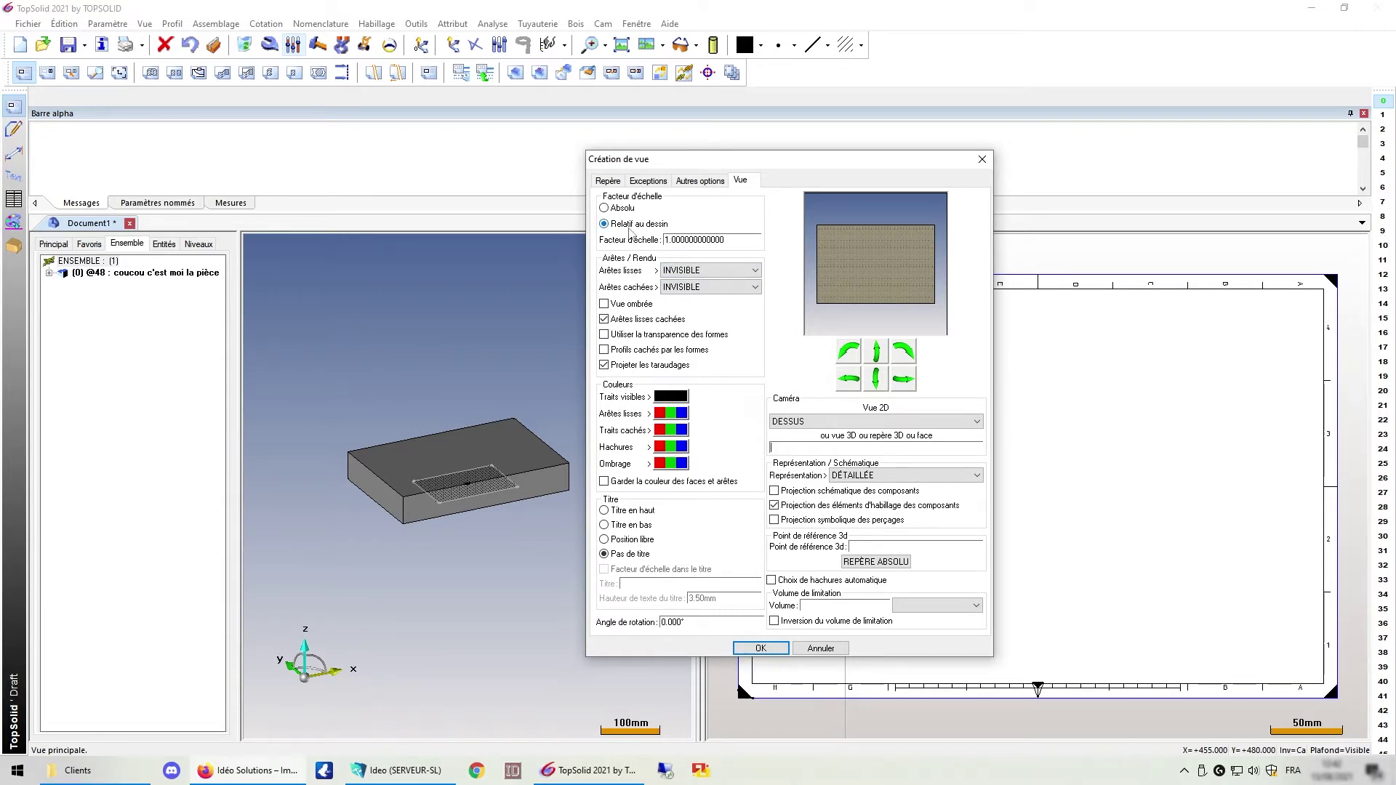
# Step: Try to place a top main view of the part with scale factor 1 relative to the drawing
pyautogui.click(756, 647)
pyautogui.click(817, 331)
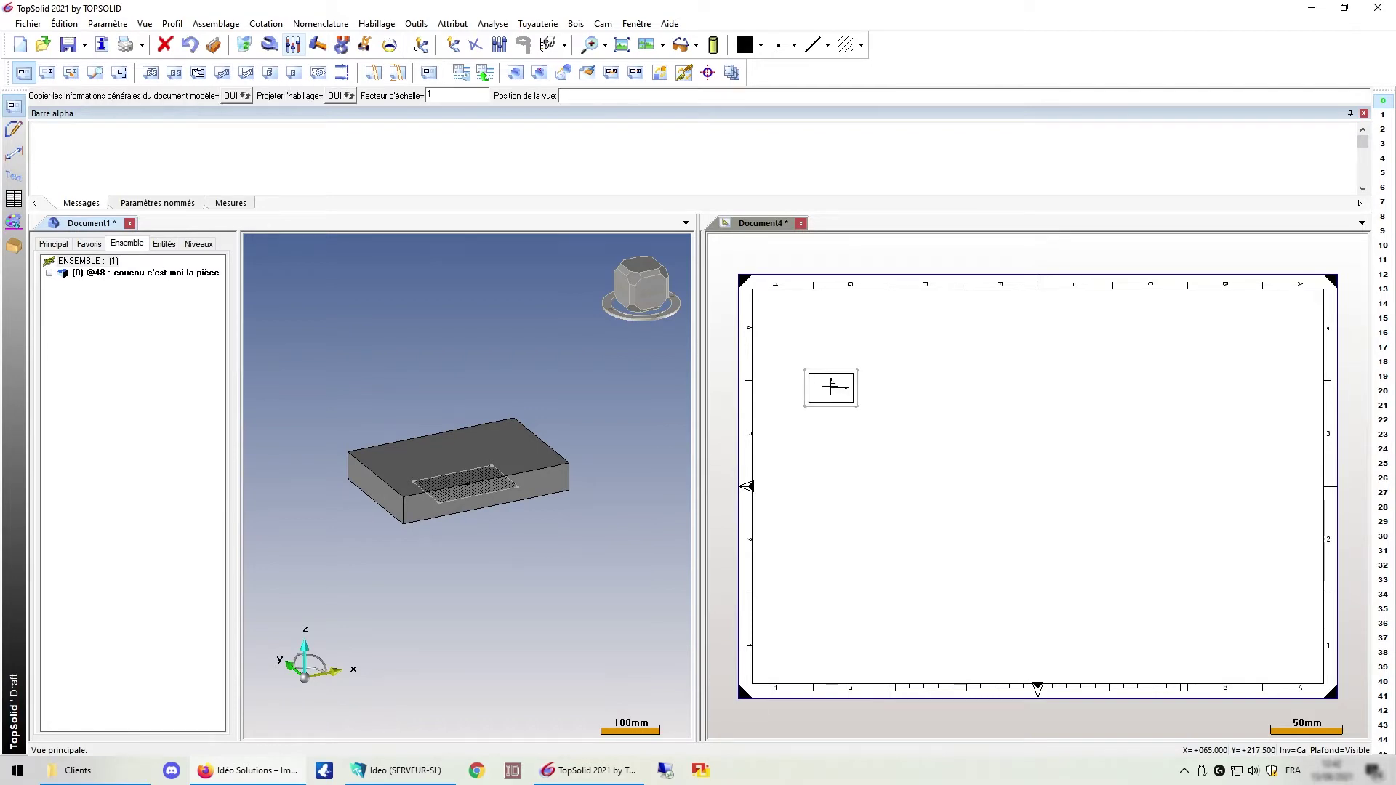
# Step: Place a top main view of the part on the sheet with an absolute scale factor of 1
pyautogui.click(738, 698)
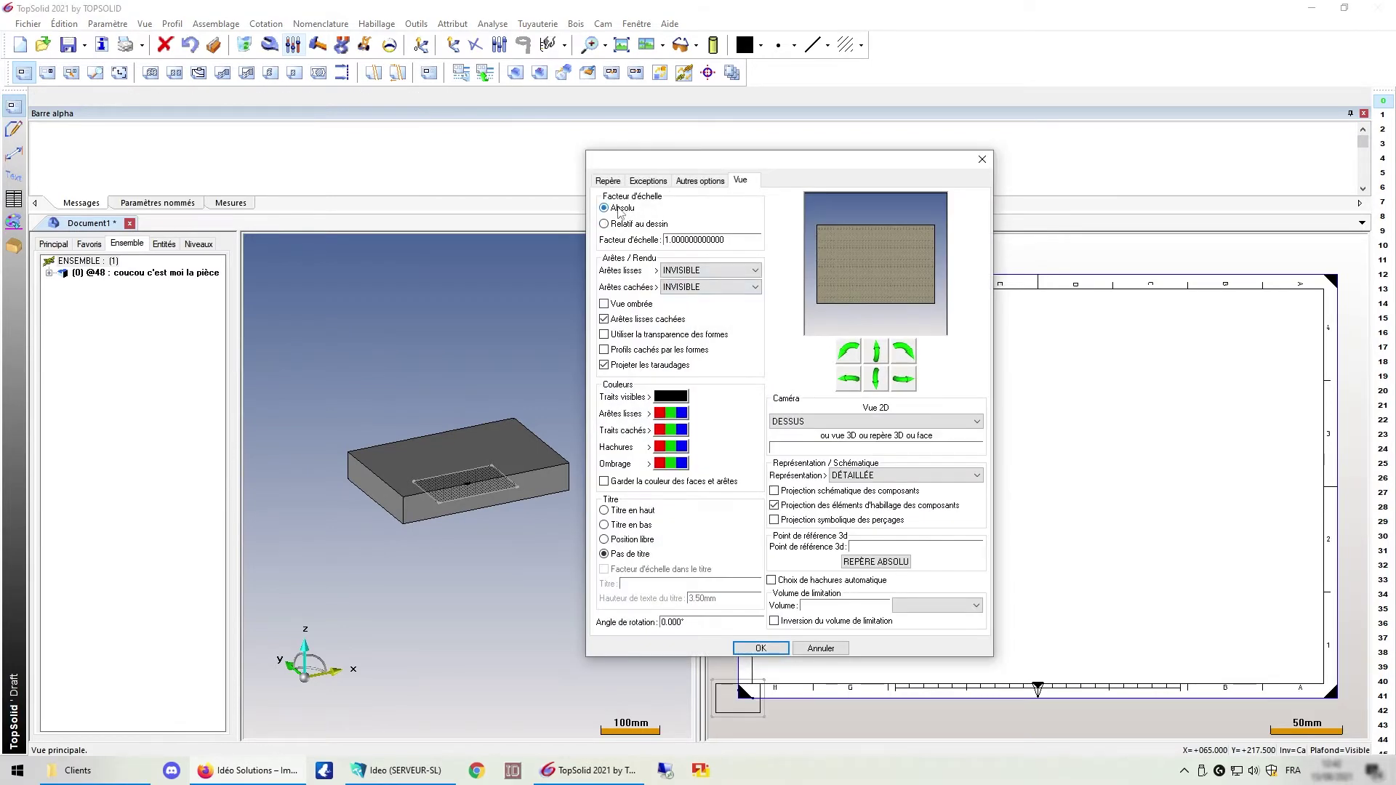
pyautogui.click(761, 648)
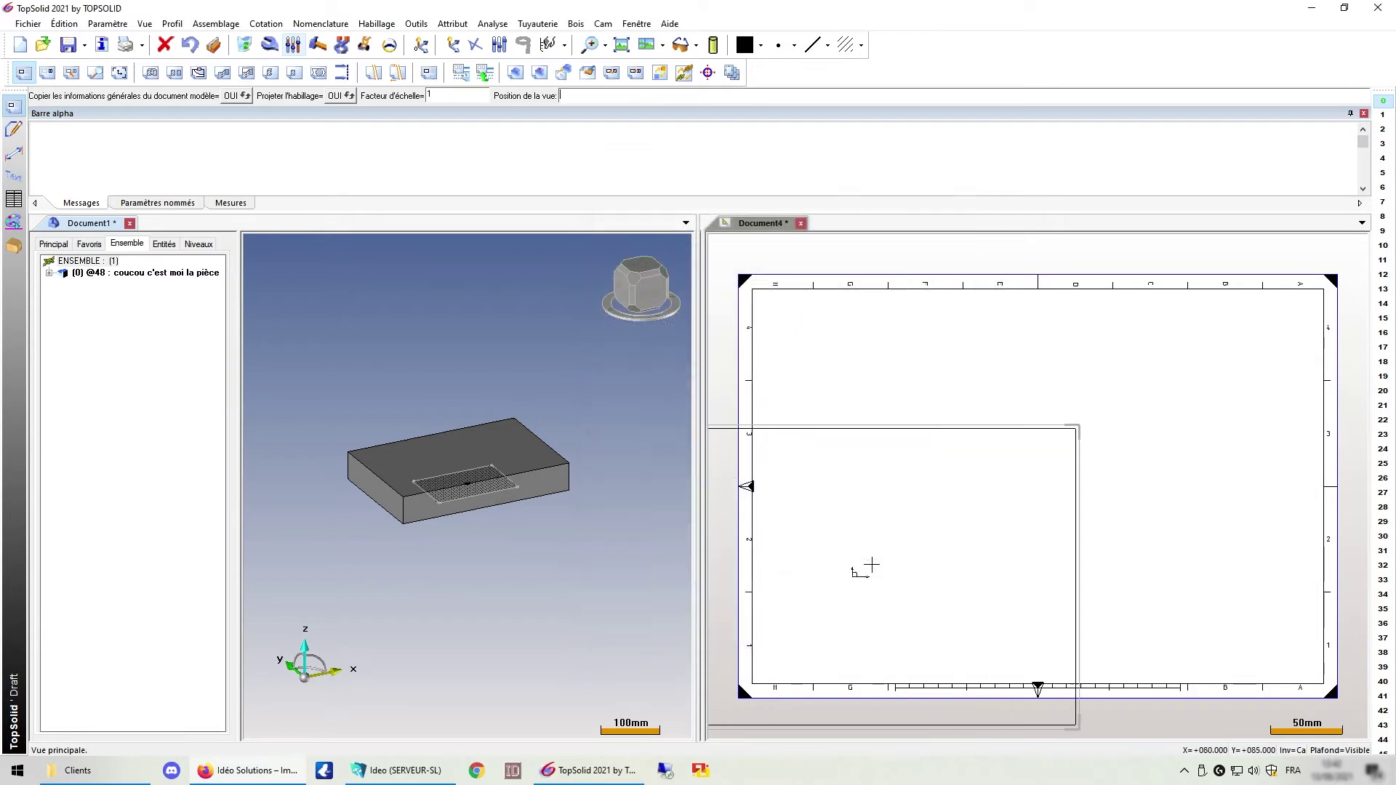
pyautogui.click(1007, 458)
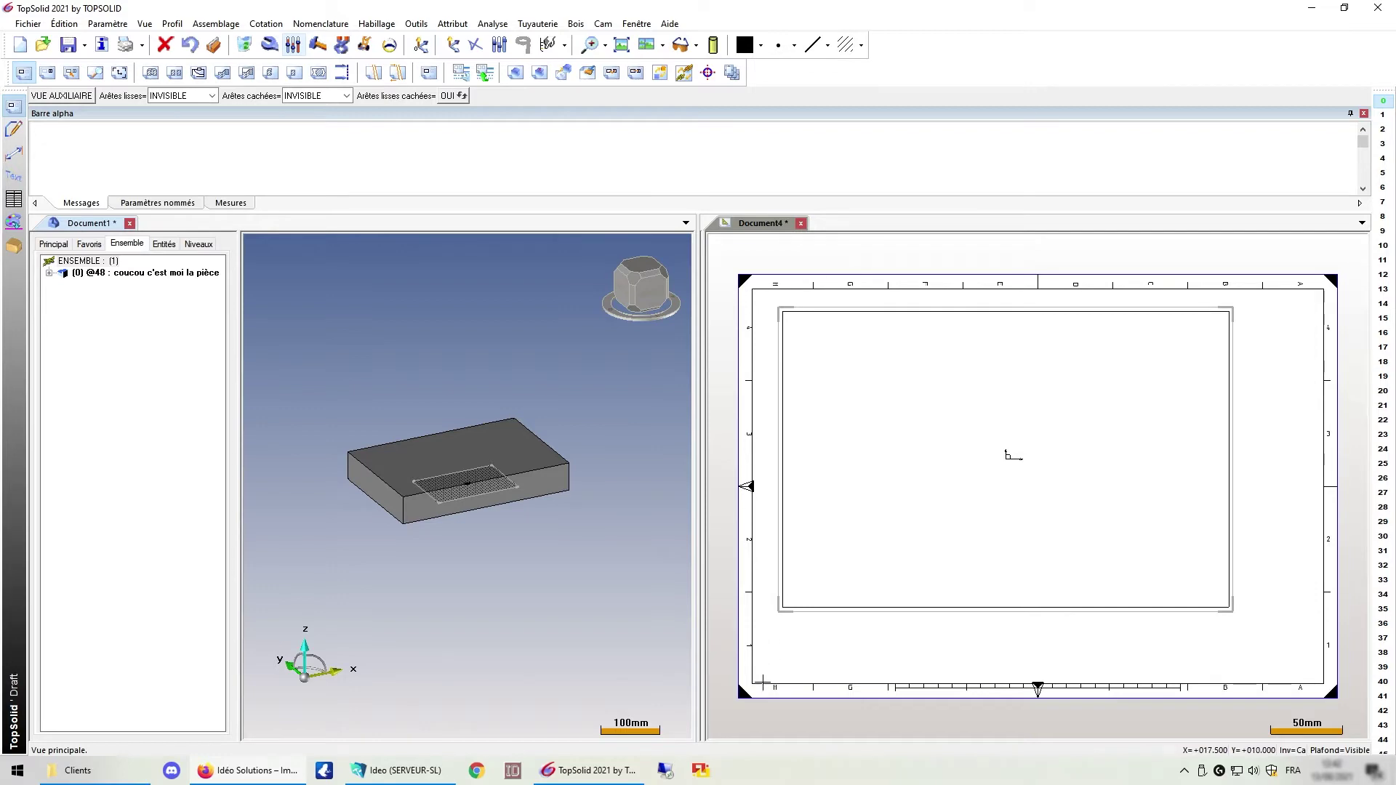
# Step: Place a top main view with scale factor 2 relative to the drawing in the sheet's upper right area
pyautogui.click(920, 690)
pyautogui.click(960, 548)
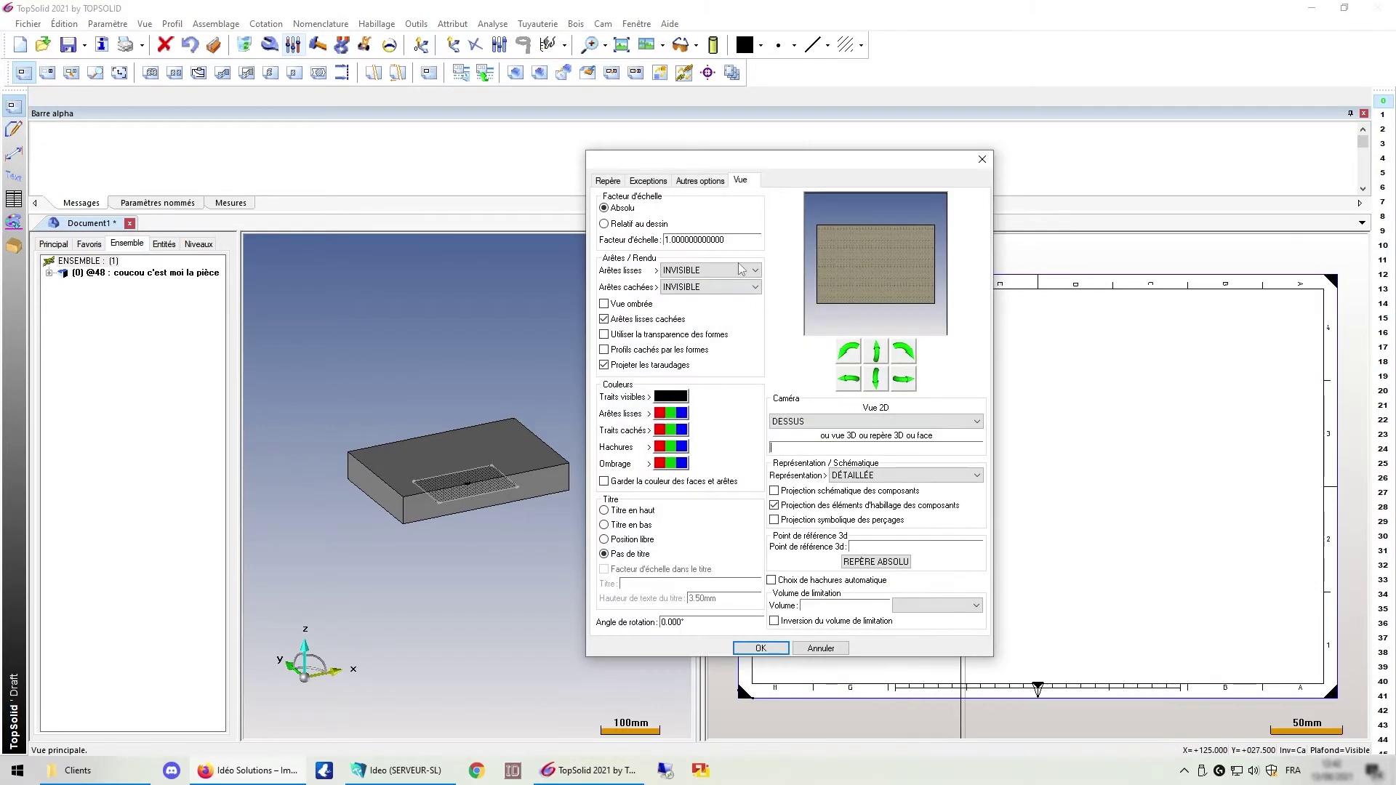
pyautogui.click(609, 227)
pyautogui.press('Tab')
pyautogui.click(760, 648)
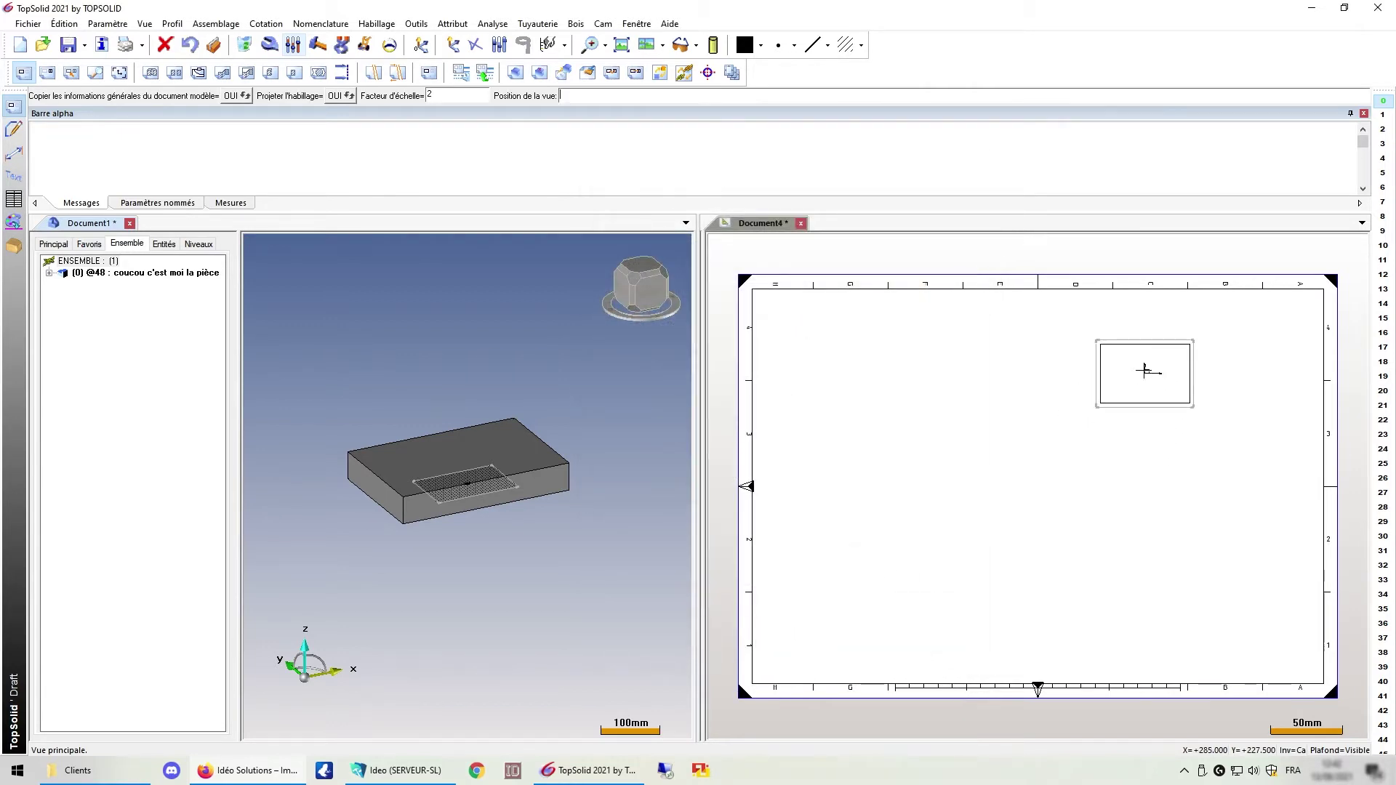
pyautogui.click(1120, 362)
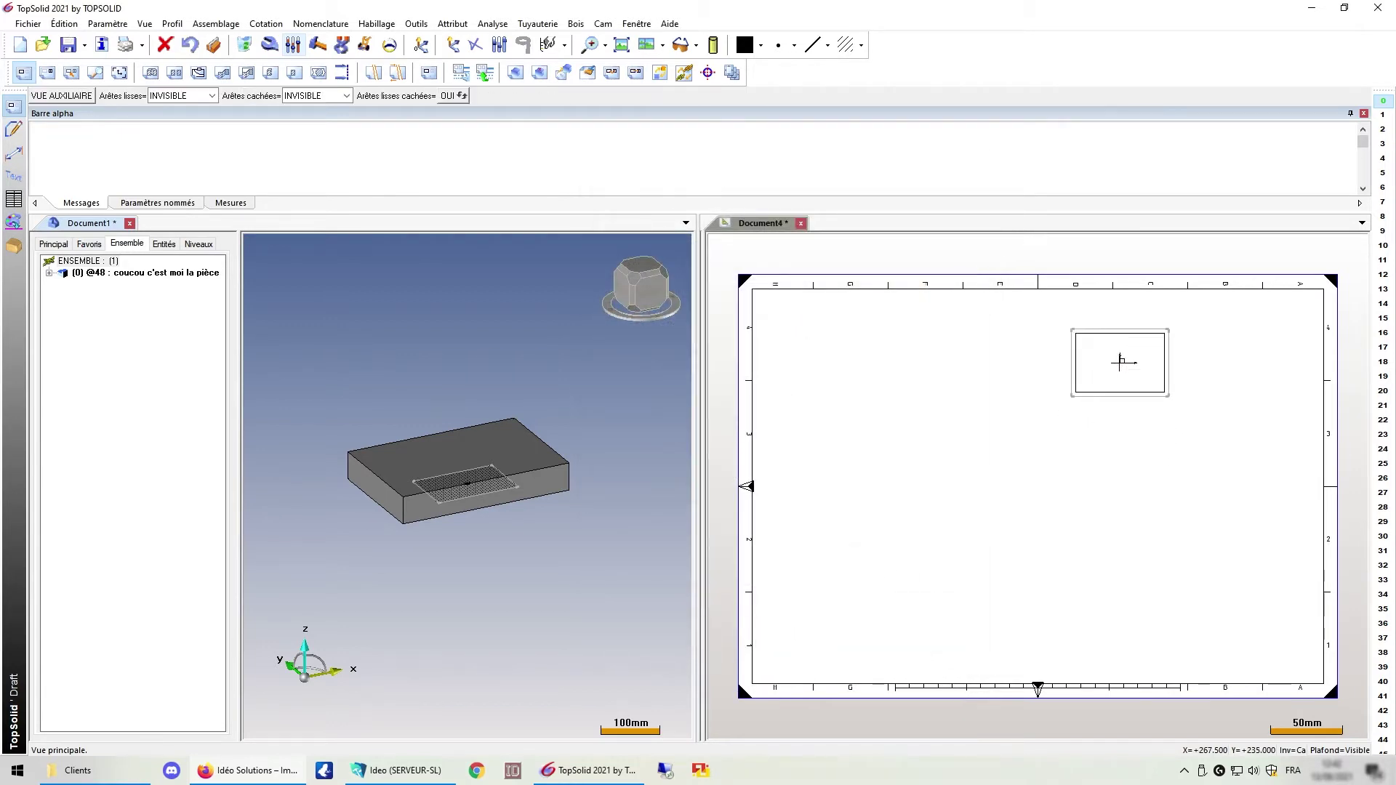
# Step: Add another top main view of the part with scale factor 1 relative to the drawing, just left of the existing view
pyautogui.click(21, 77)
pyautogui.click(203, 96)
pyautogui.click(386, 274)
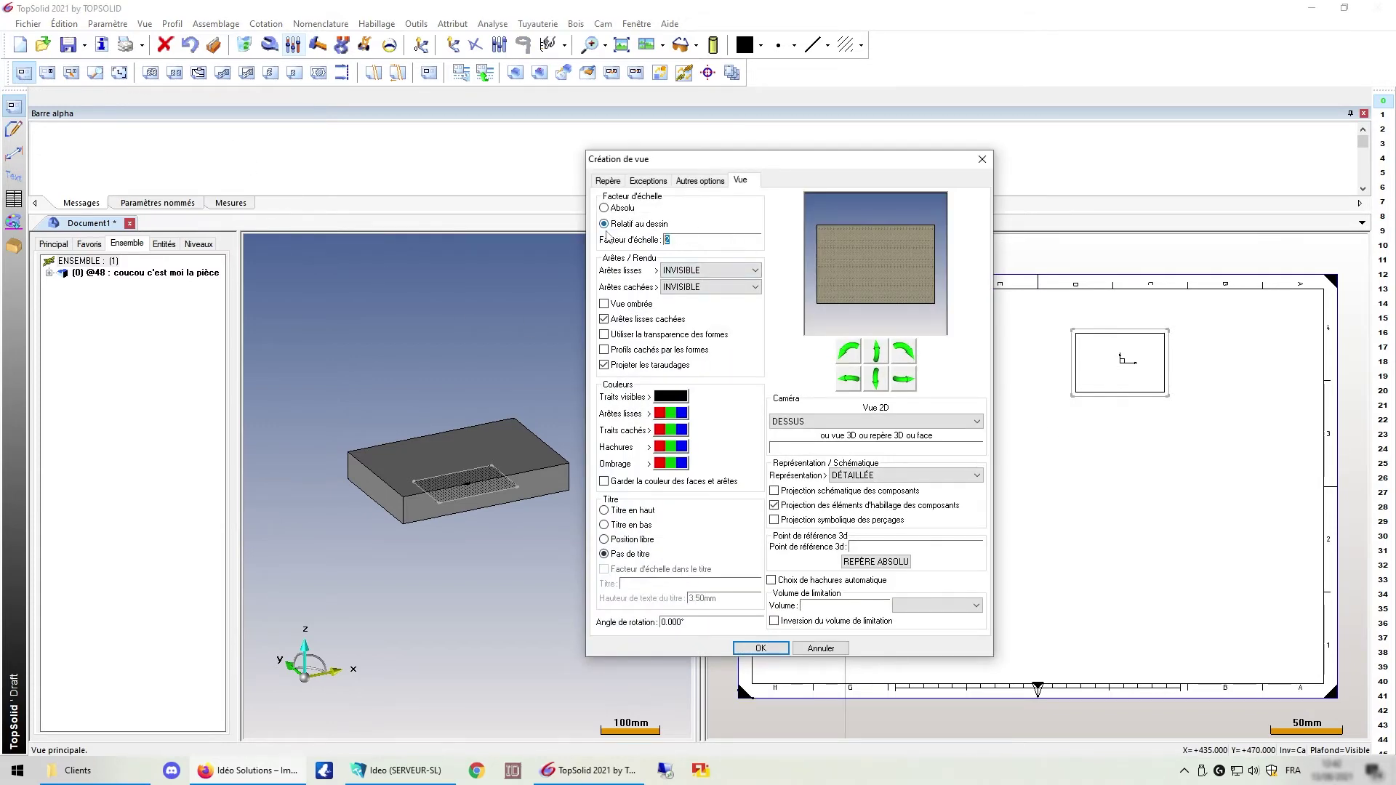
pyautogui.write('1')
pyautogui.click(761, 646)
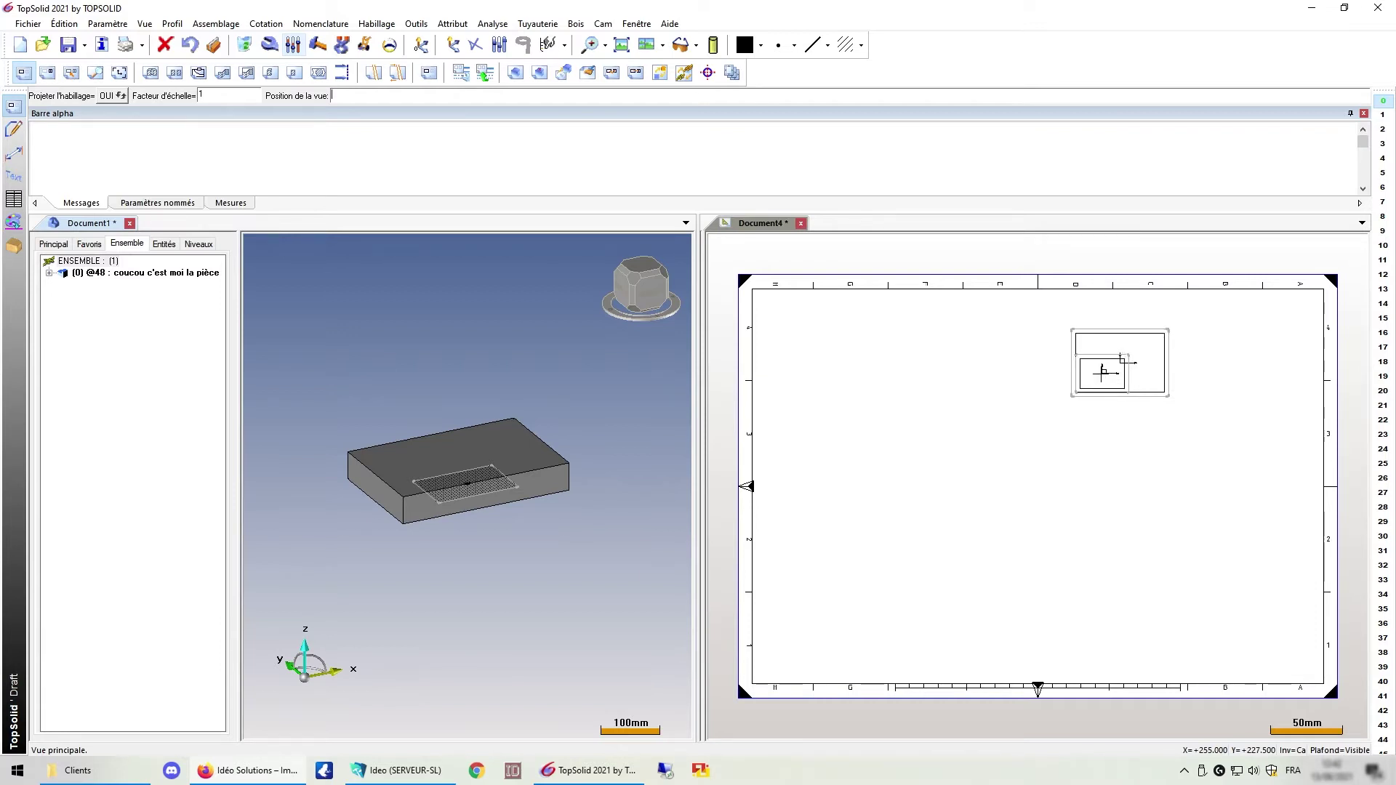
pyautogui.click(1035, 372)
# Step: Examine the scale settings of the larger view and the scale factor of the drawing sheet
pyautogui.click(270, 44)
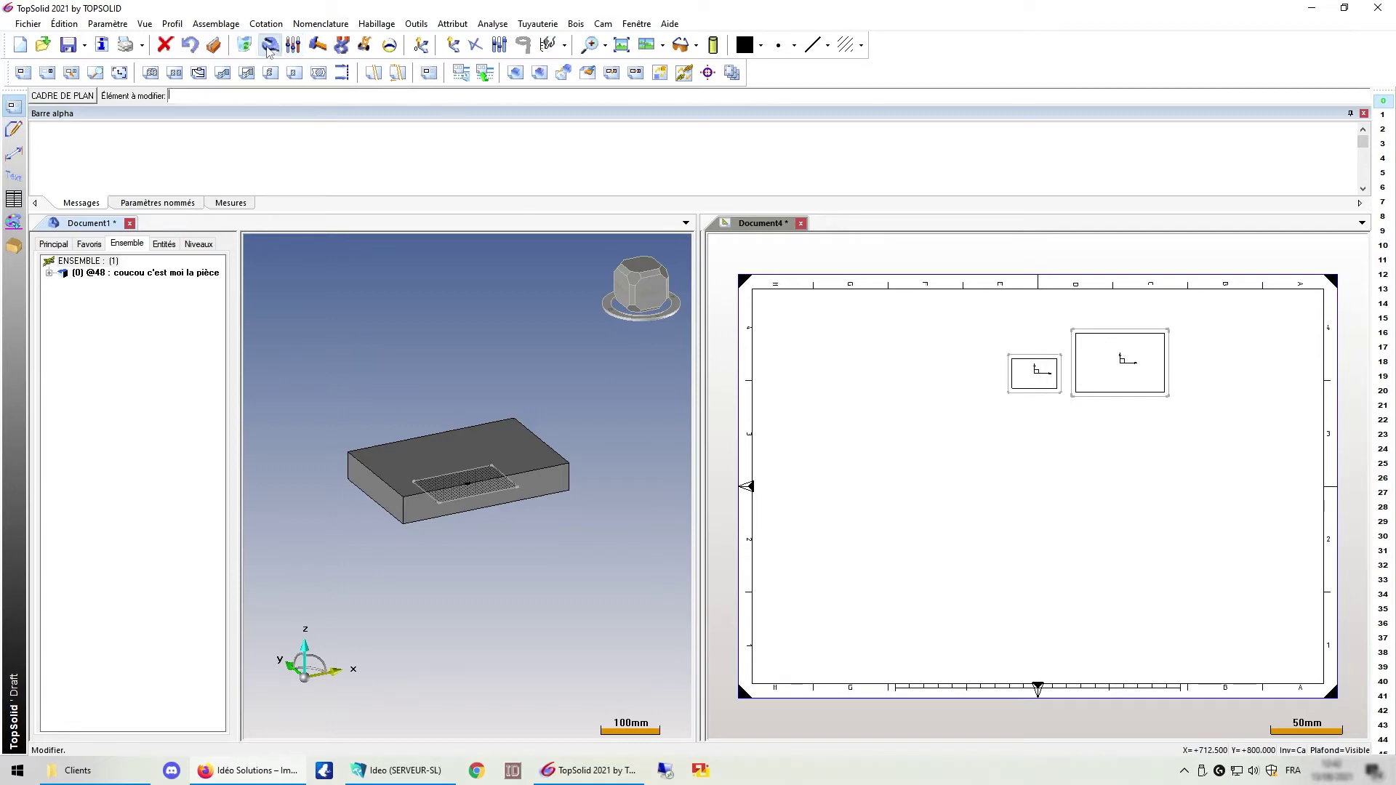
pyautogui.click(1076, 347)
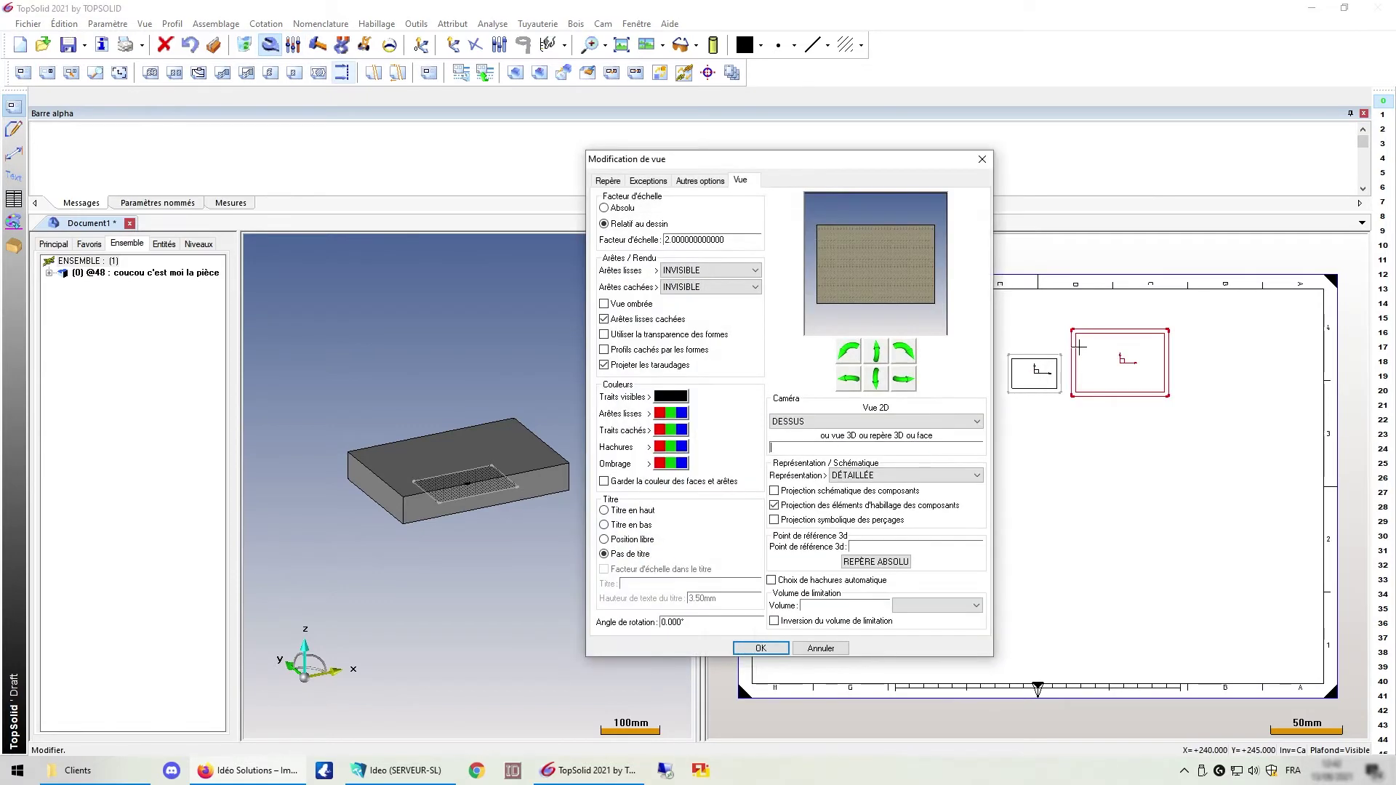
pyautogui.click(821, 647)
pyautogui.click(862, 288)
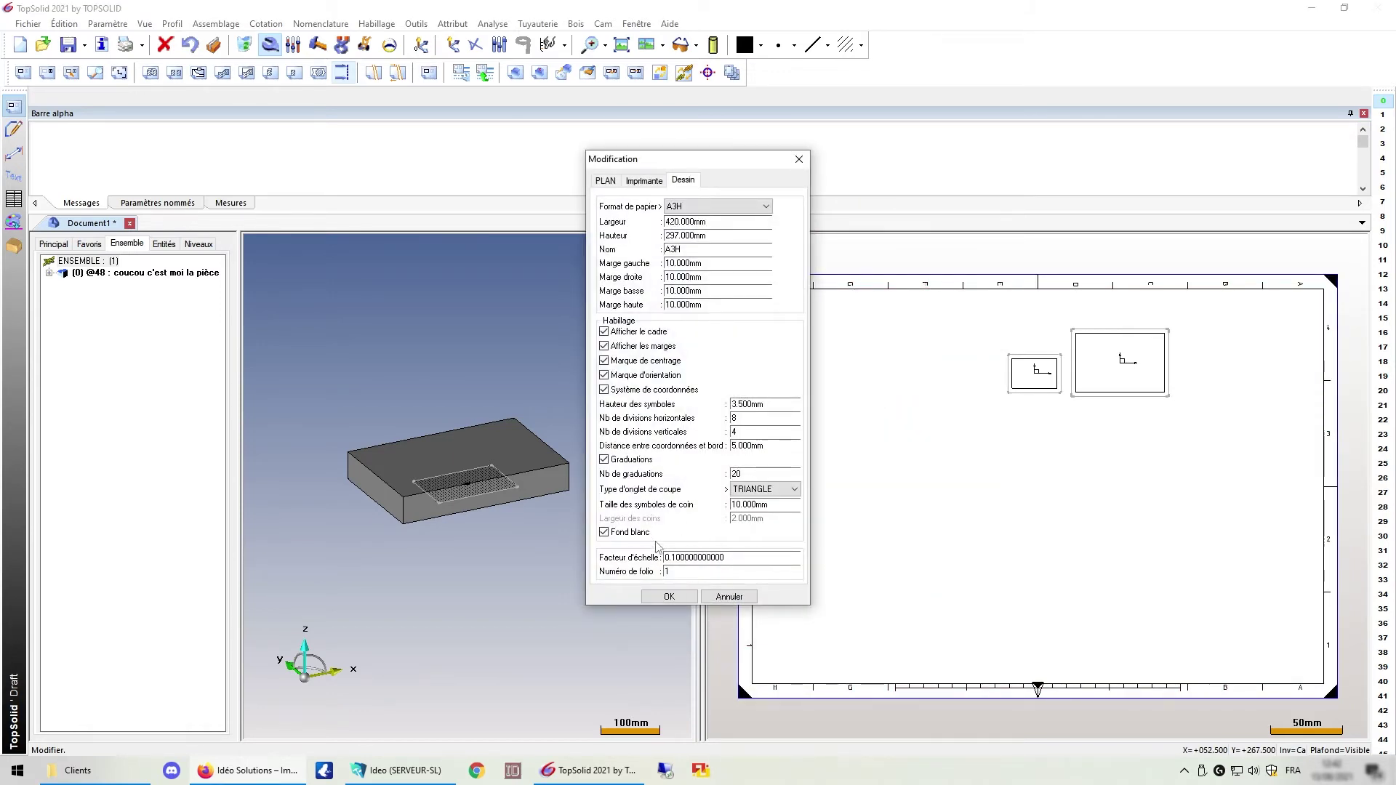
pyautogui.click(728, 597)
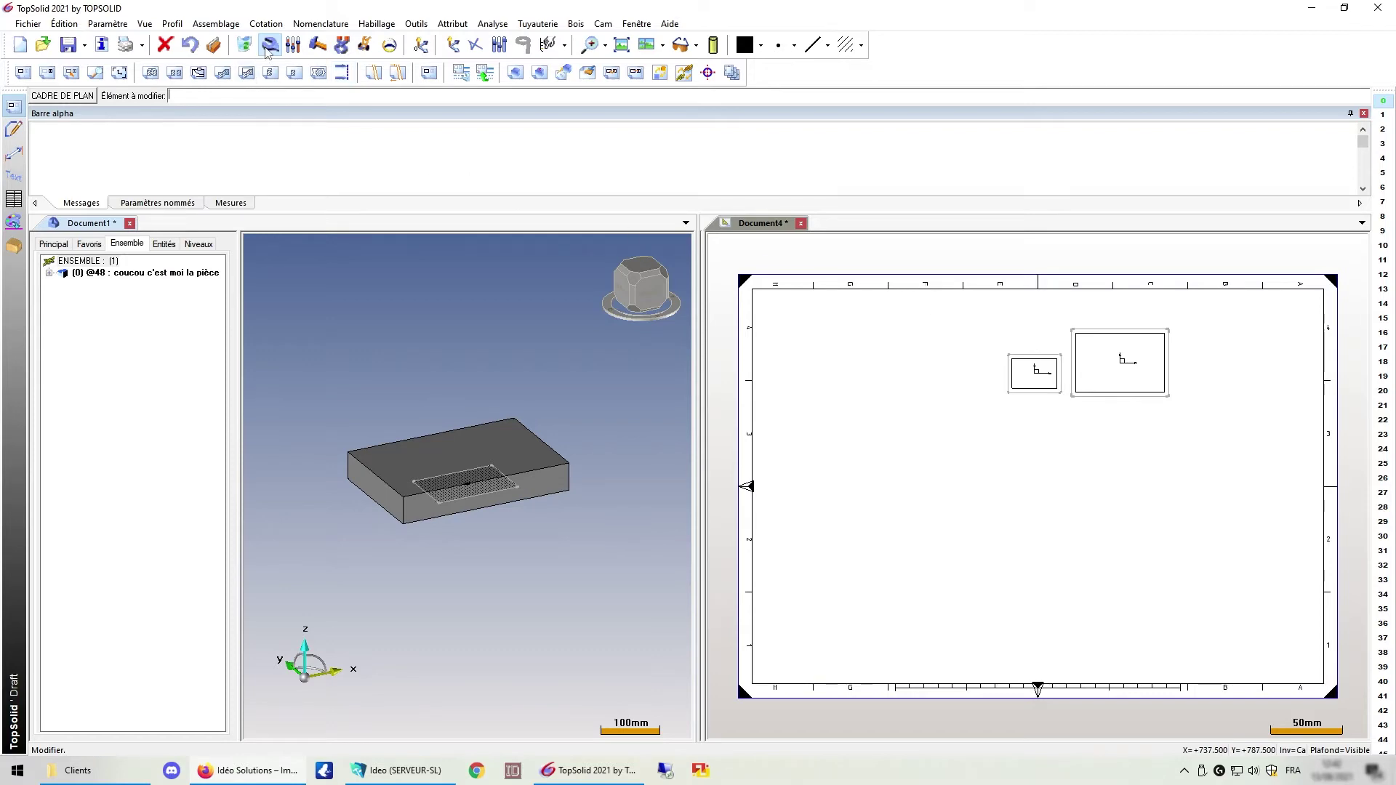
# Step: Compare the scale factor settings of the smaller and larger views without changing them
pyautogui.click(1021, 375)
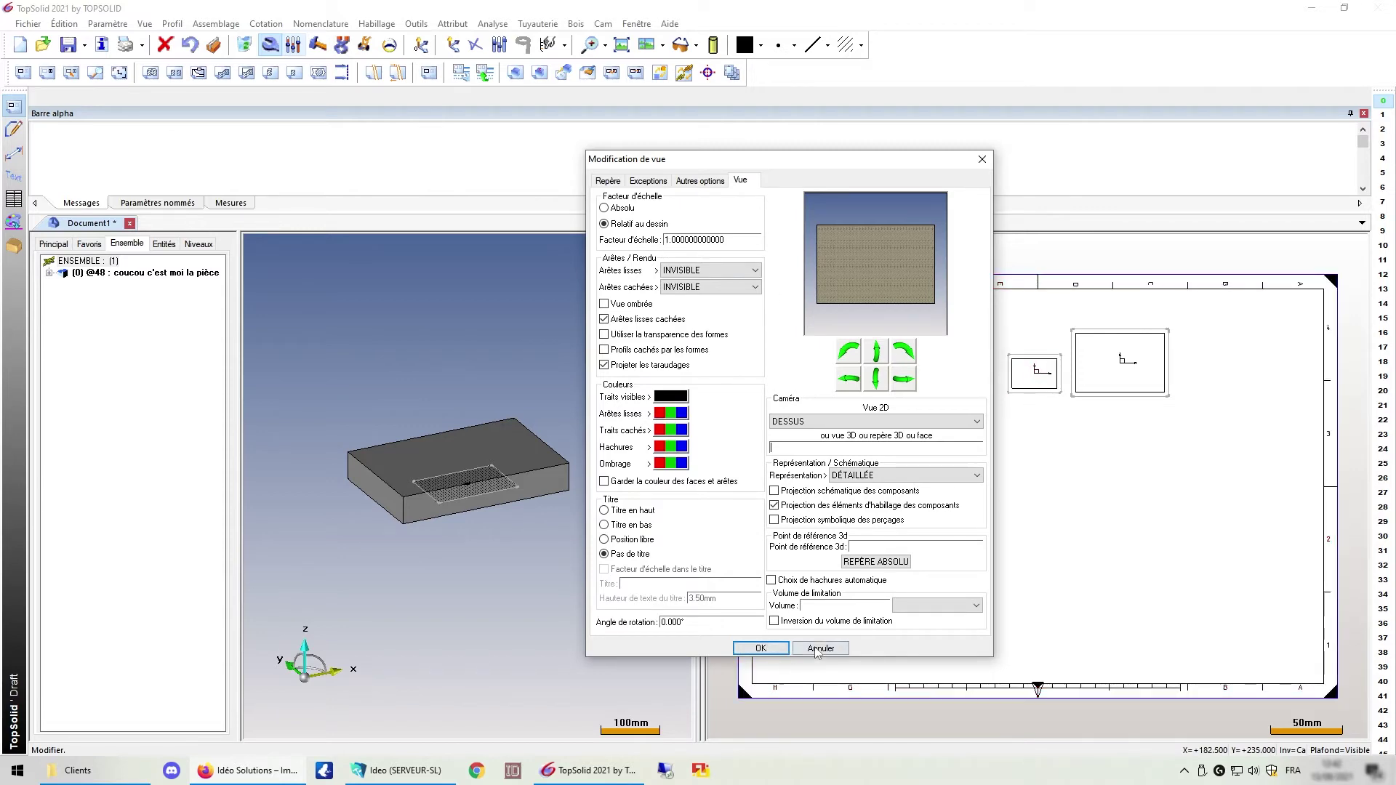
pyautogui.click(820, 648)
pyautogui.click(1093, 335)
pyautogui.click(820, 648)
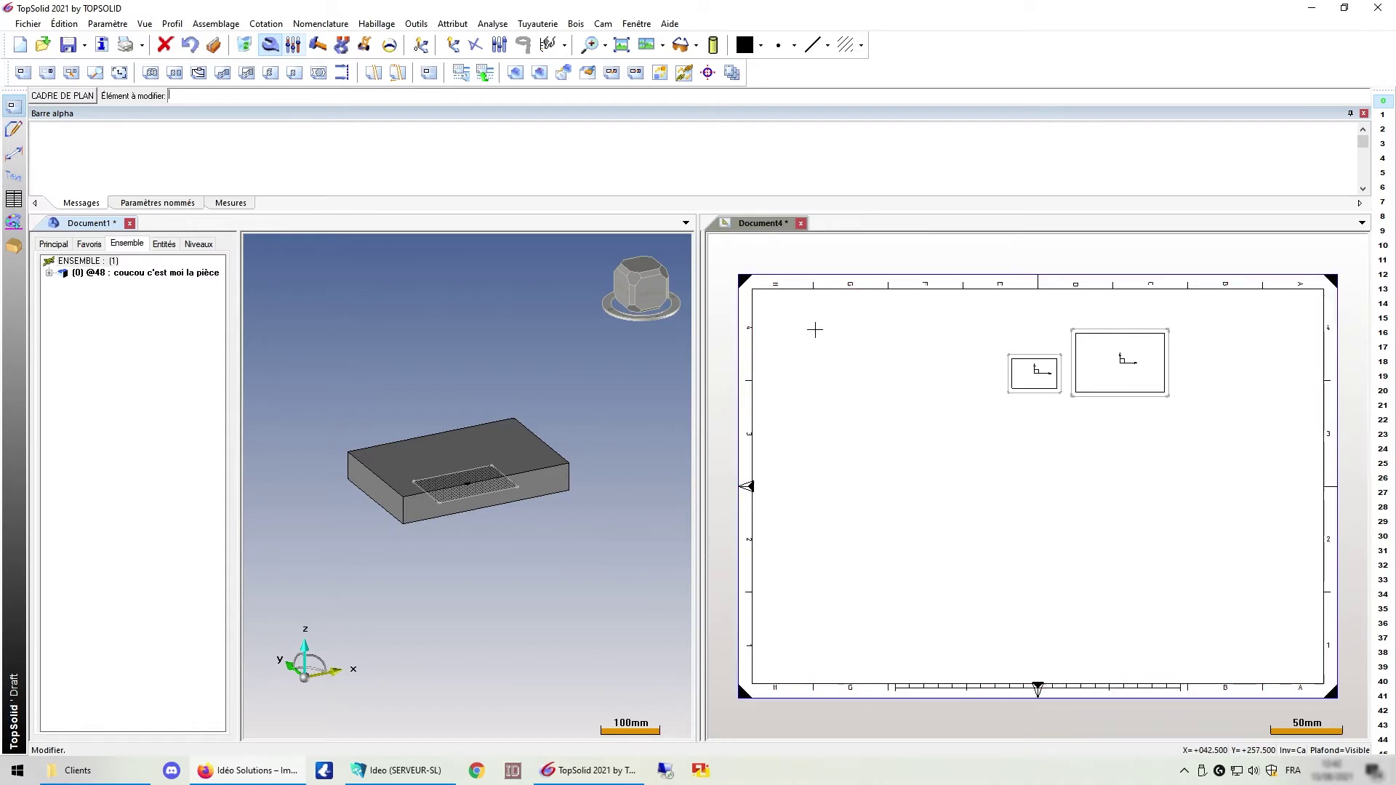
# Step: Add a third top main view of the part with an absolute scale factor of 1/2 in the sheet's lower middle
pyautogui.click(22, 72)
pyautogui.click(220, 103)
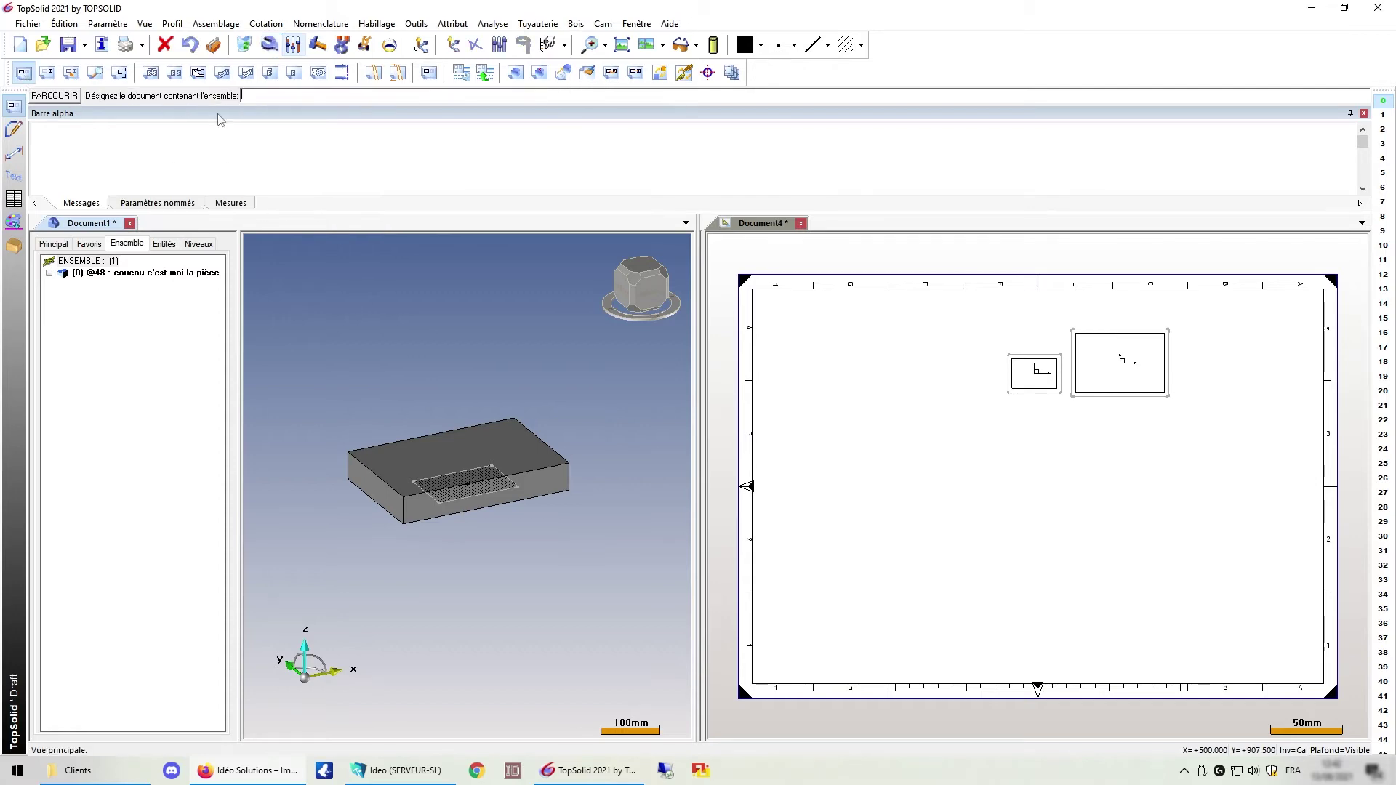
pyautogui.click(467, 327)
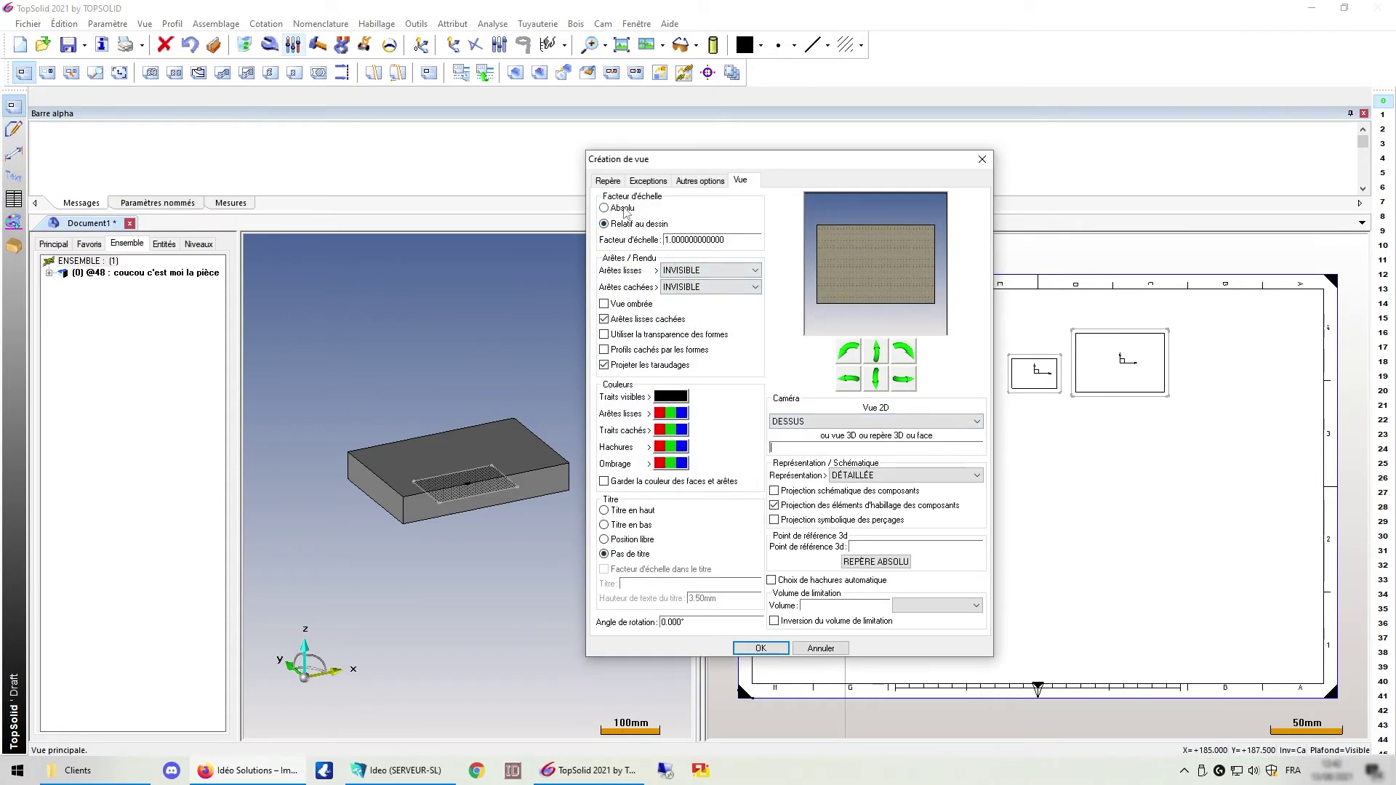
pyautogui.click(617, 210)
pyautogui.click(742, 242)
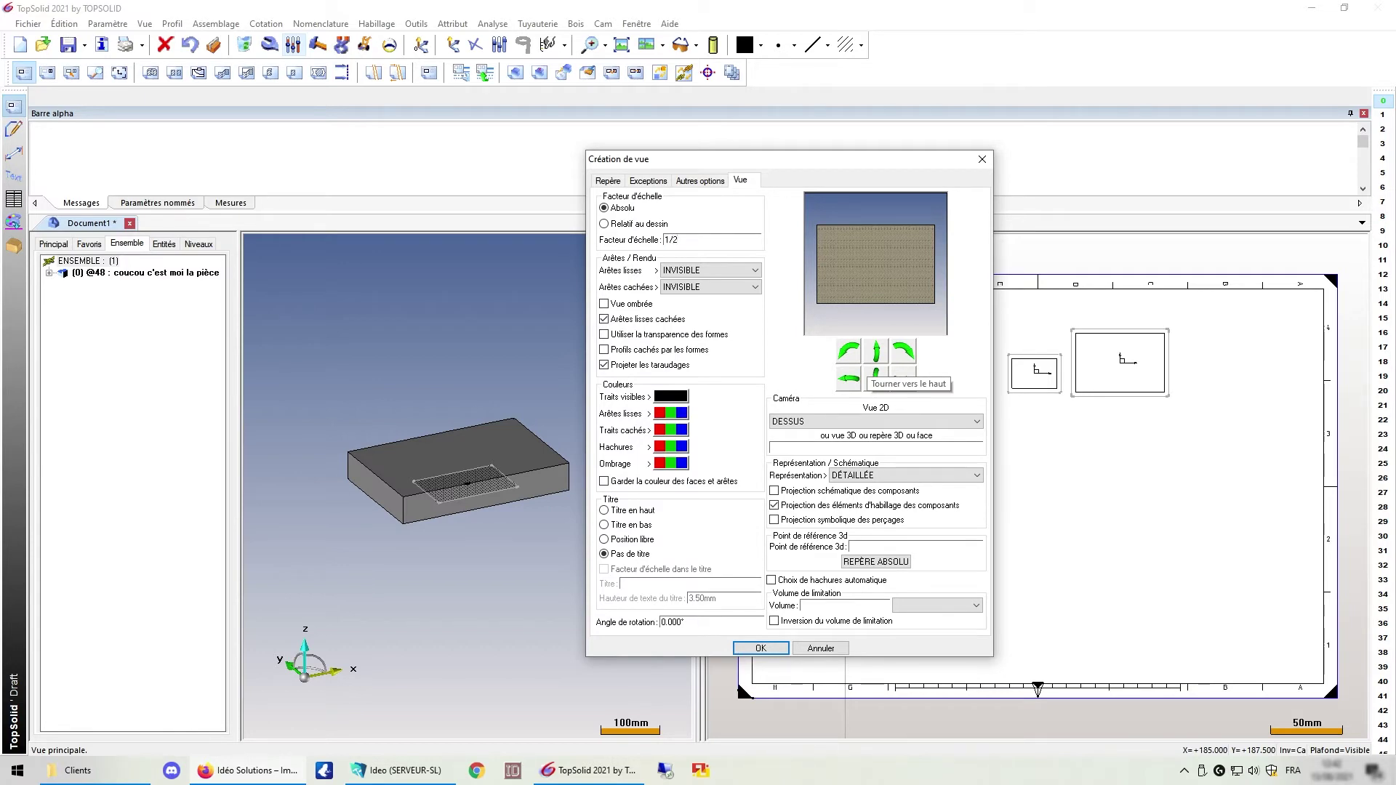
pyautogui.press('Return')
pyautogui.click(1048, 547)
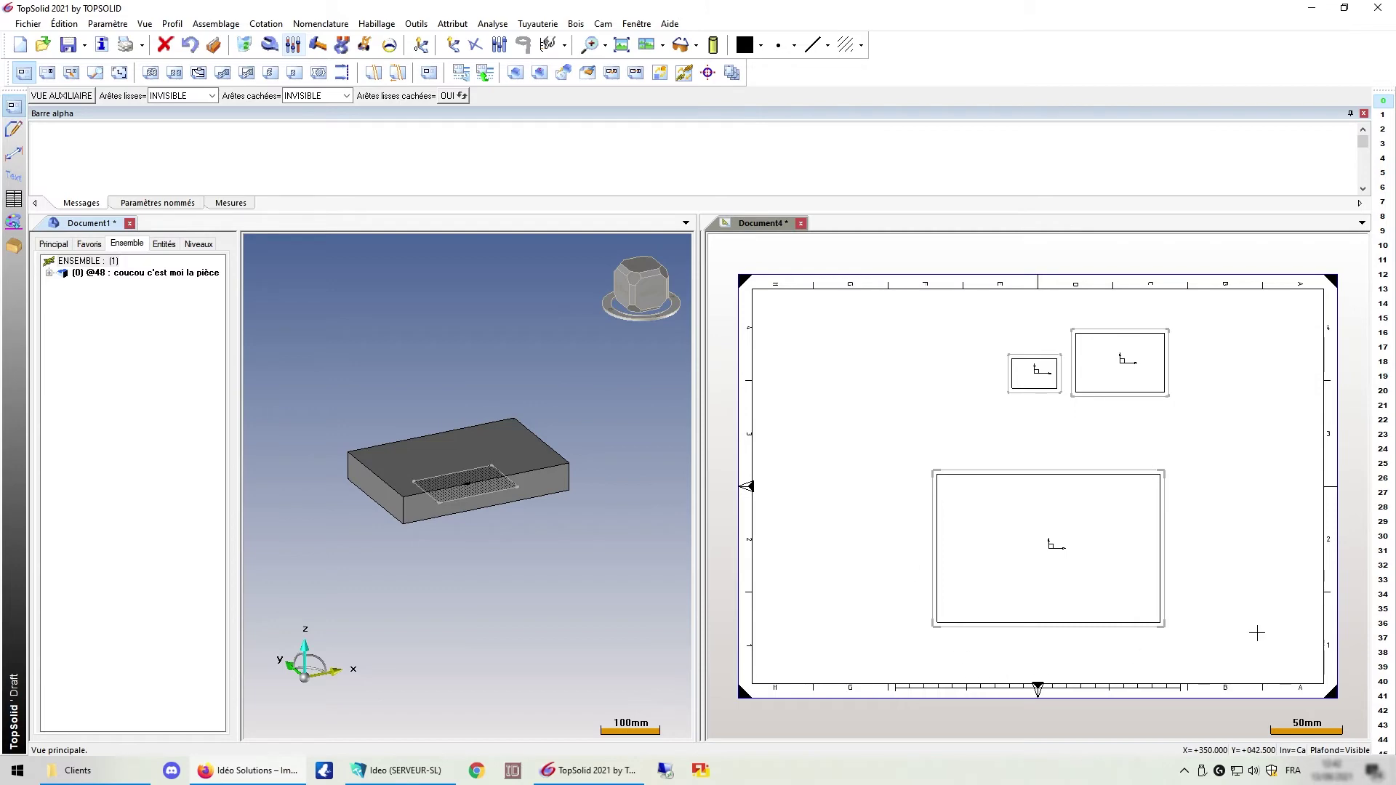
# Step: Give the smallest view a title below it that includes the scale factor
pyautogui.click(269, 46)
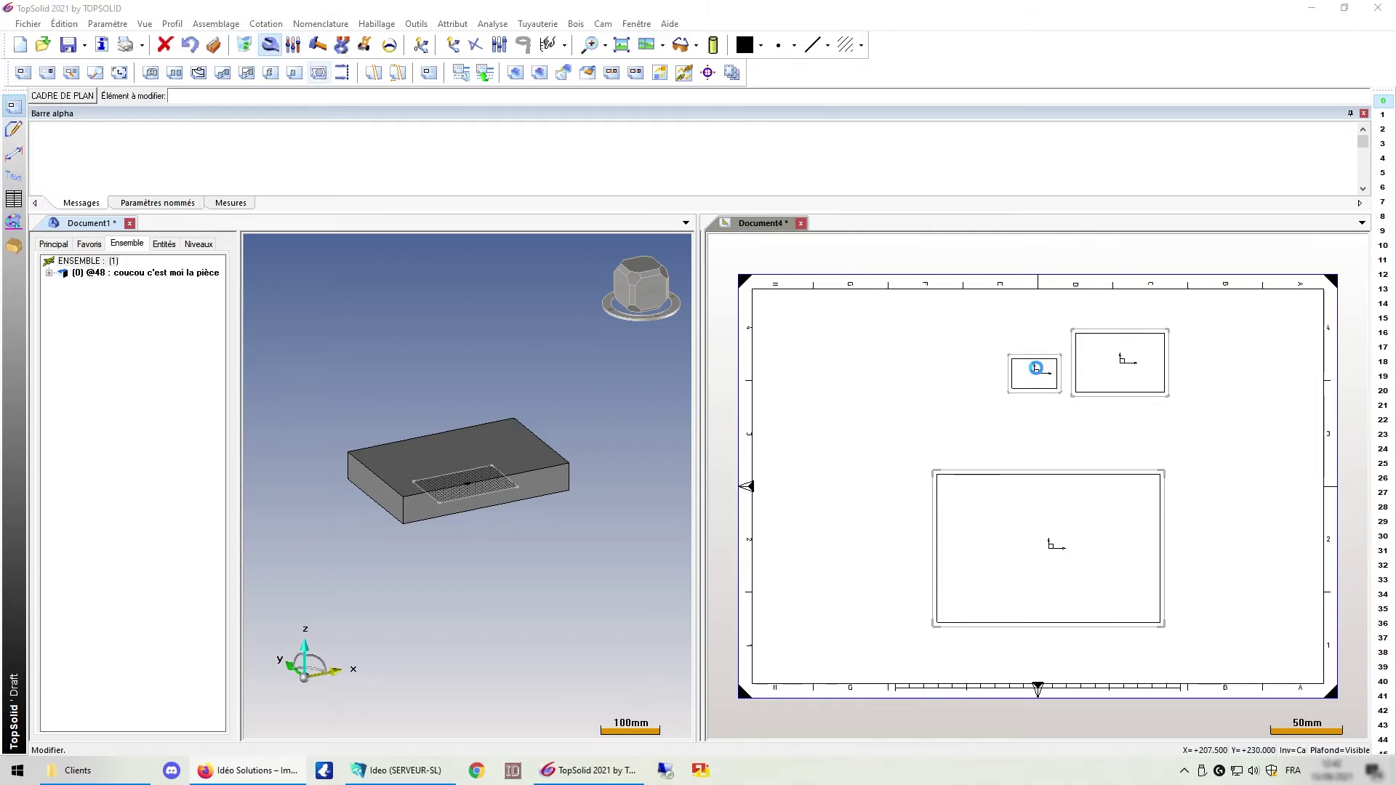
pyautogui.click(1036, 368)
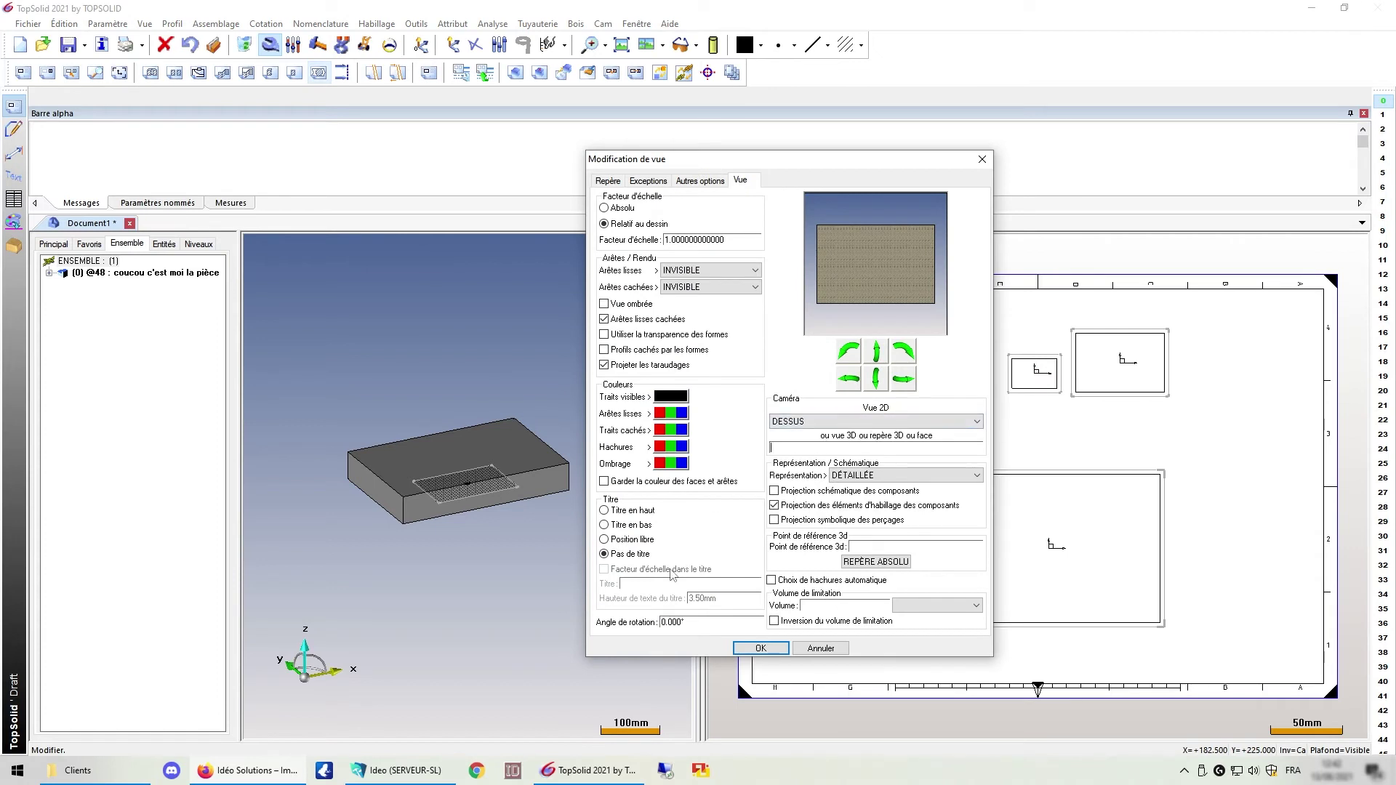
pyautogui.click(604, 525)
pyautogui.click(604, 569)
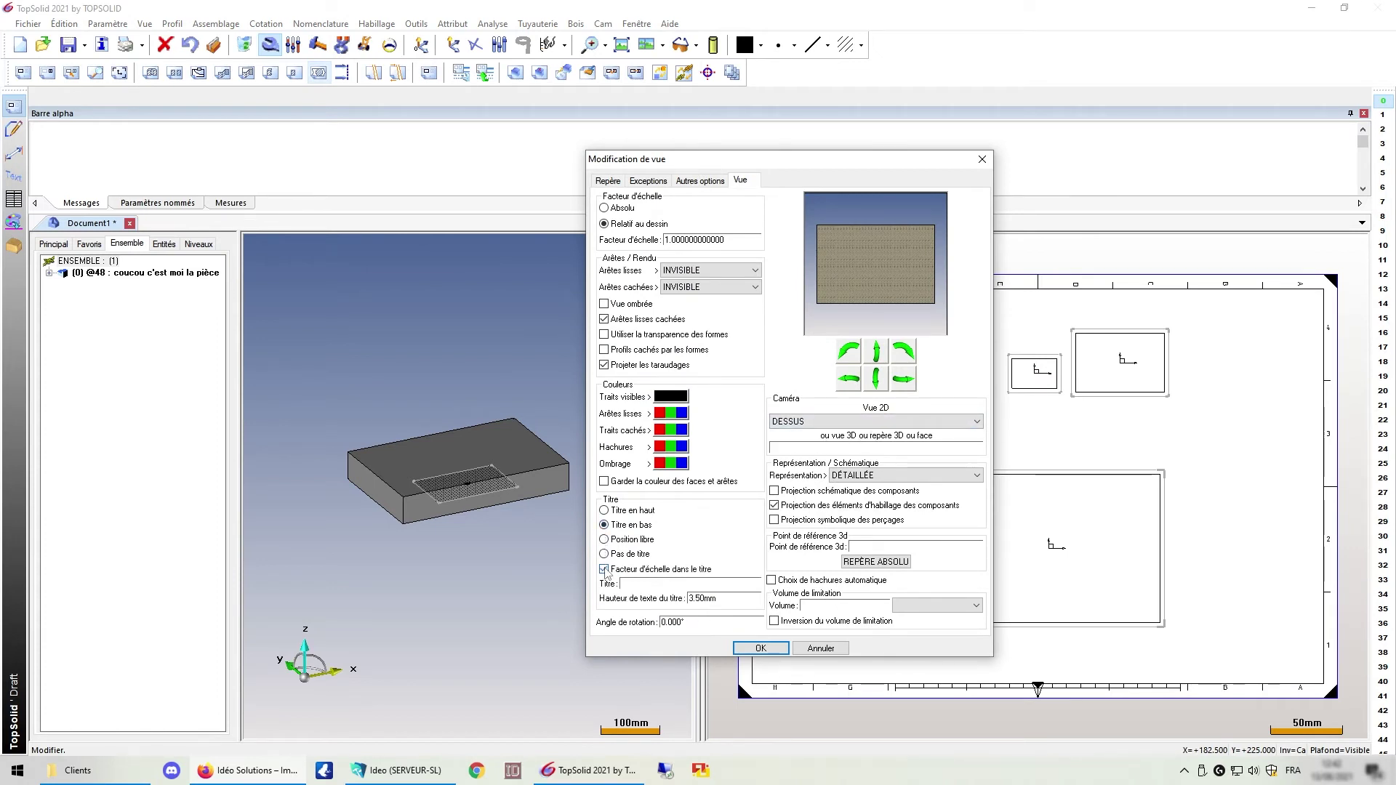
pyautogui.click(760, 648)
pyautogui.scroll(3, 1090, 403)
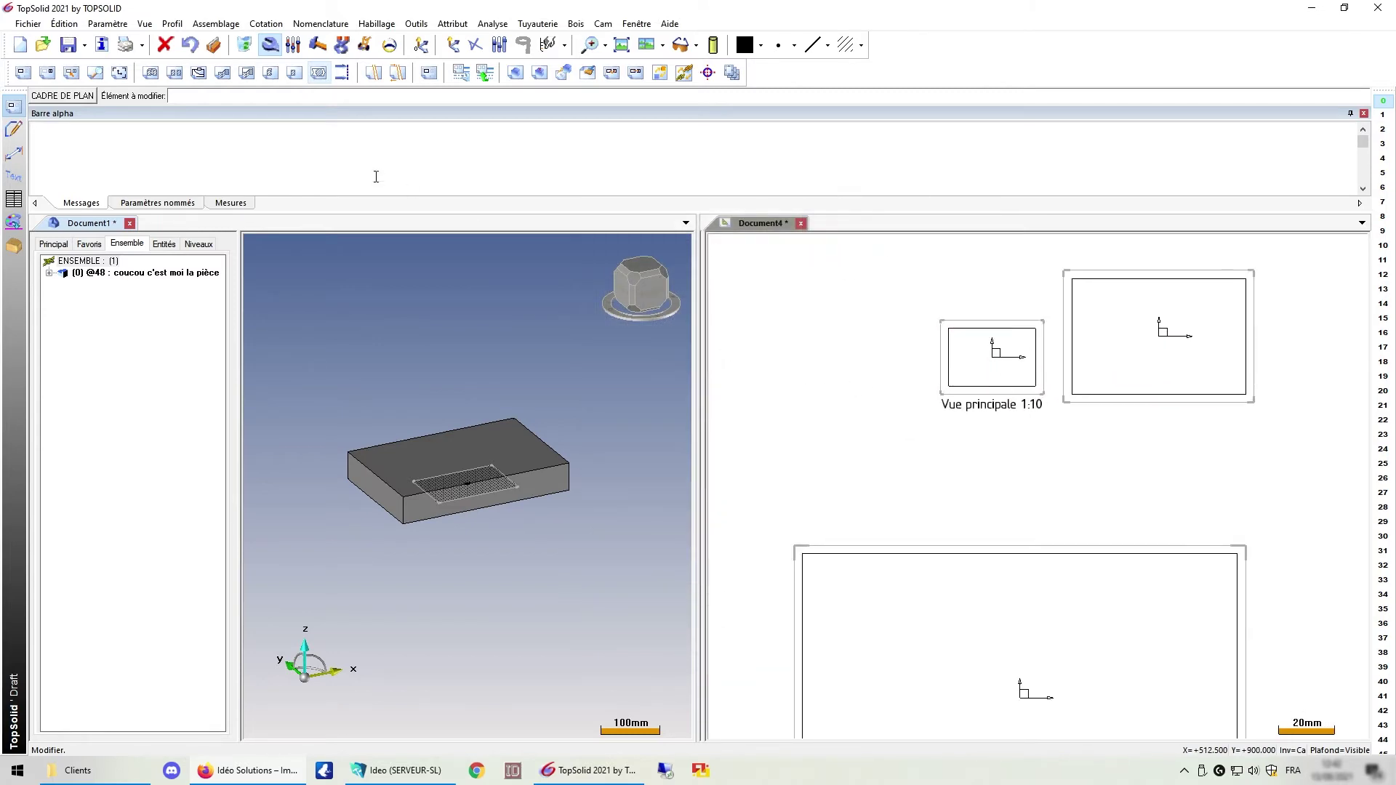
# Step: Add a title with the scale factor below the upper right view
pyautogui.click(1084, 333)
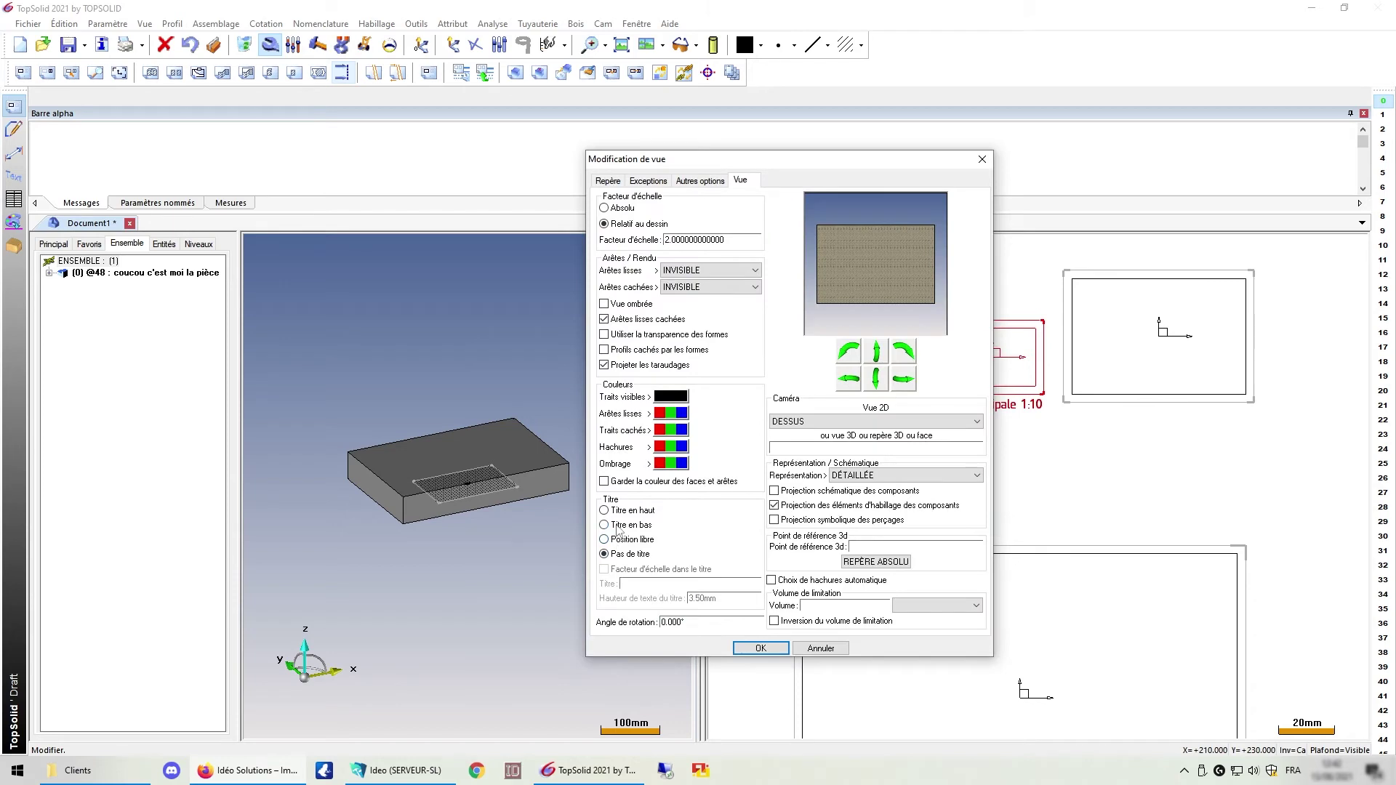
pyautogui.click(617, 527)
pyautogui.click(761, 648)
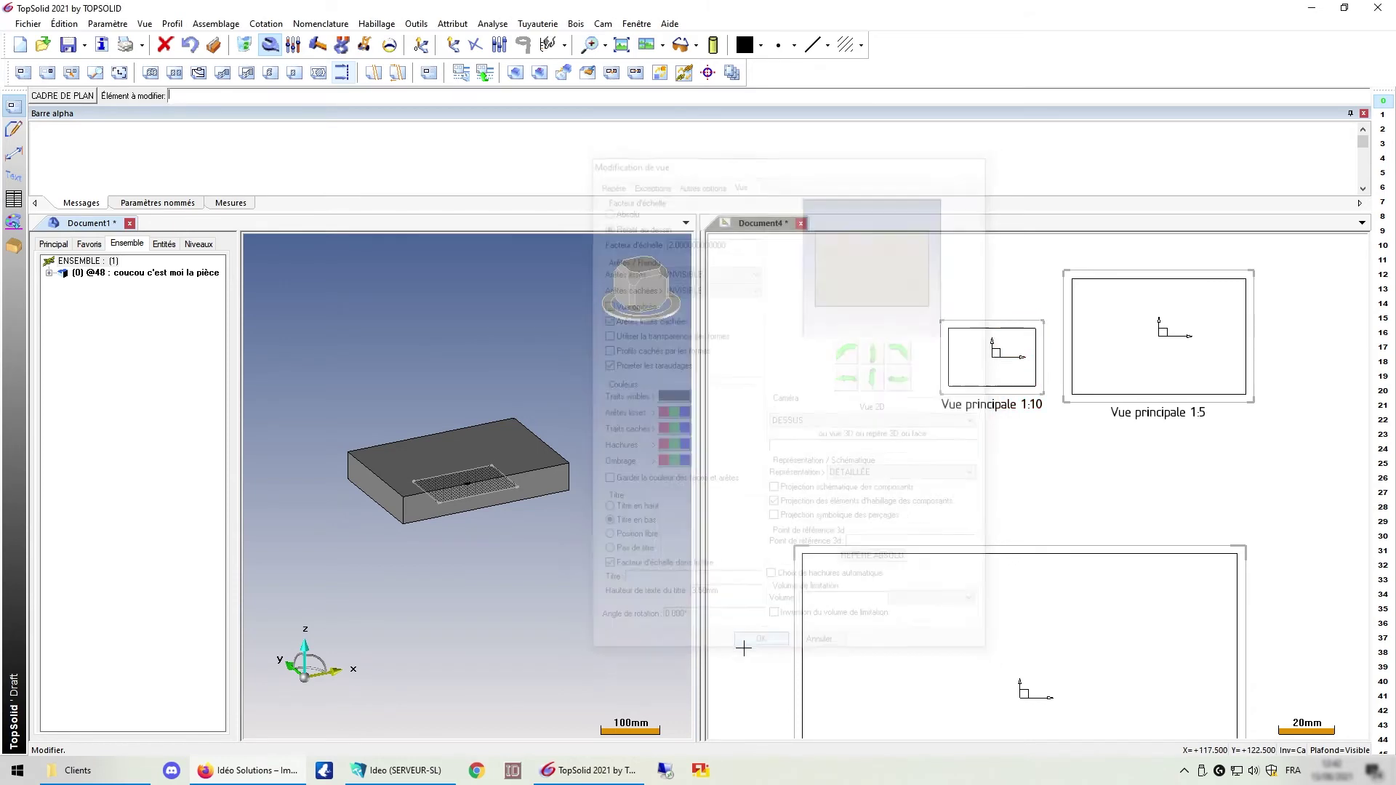
# Step: Add a title with the scale factor above the large lower view
pyautogui.click(994, 563)
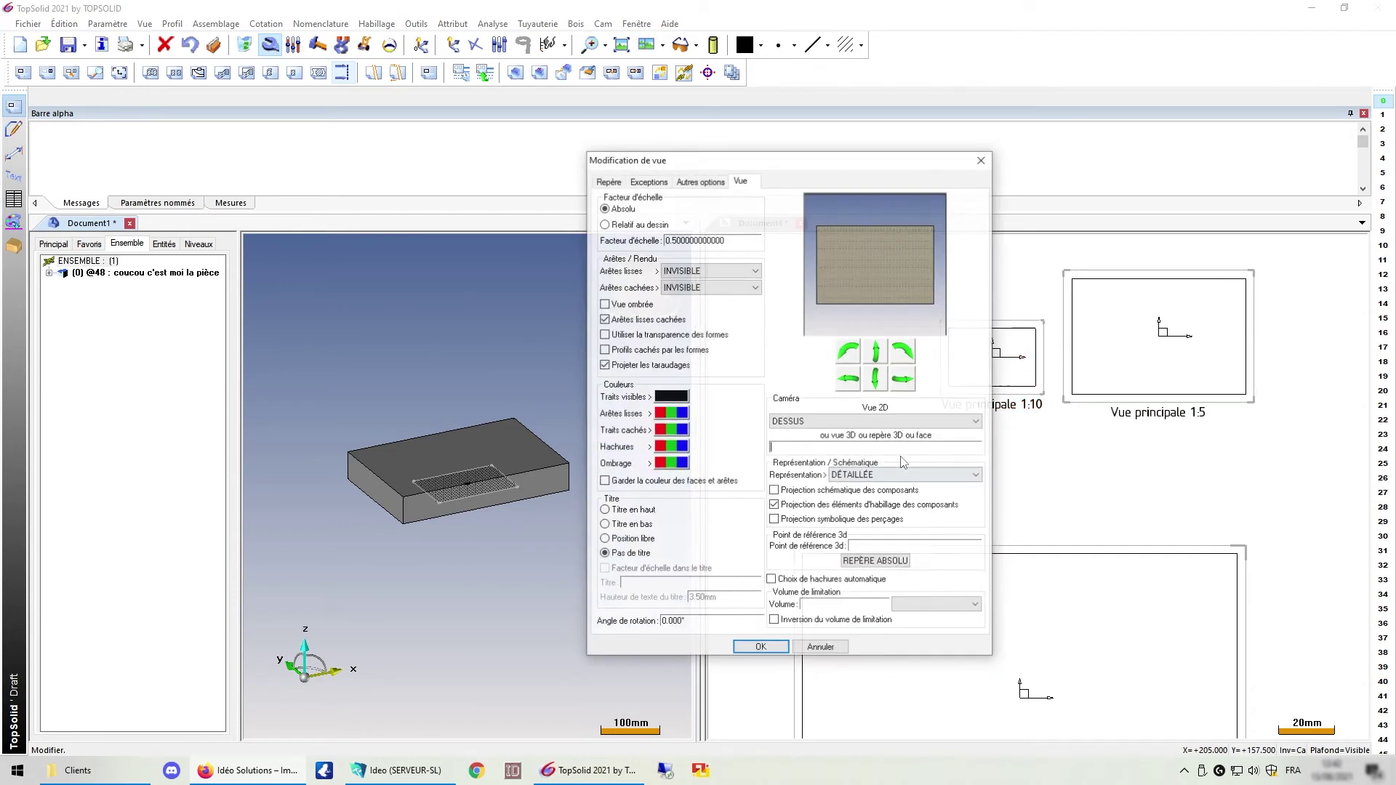
pyautogui.click(617, 513)
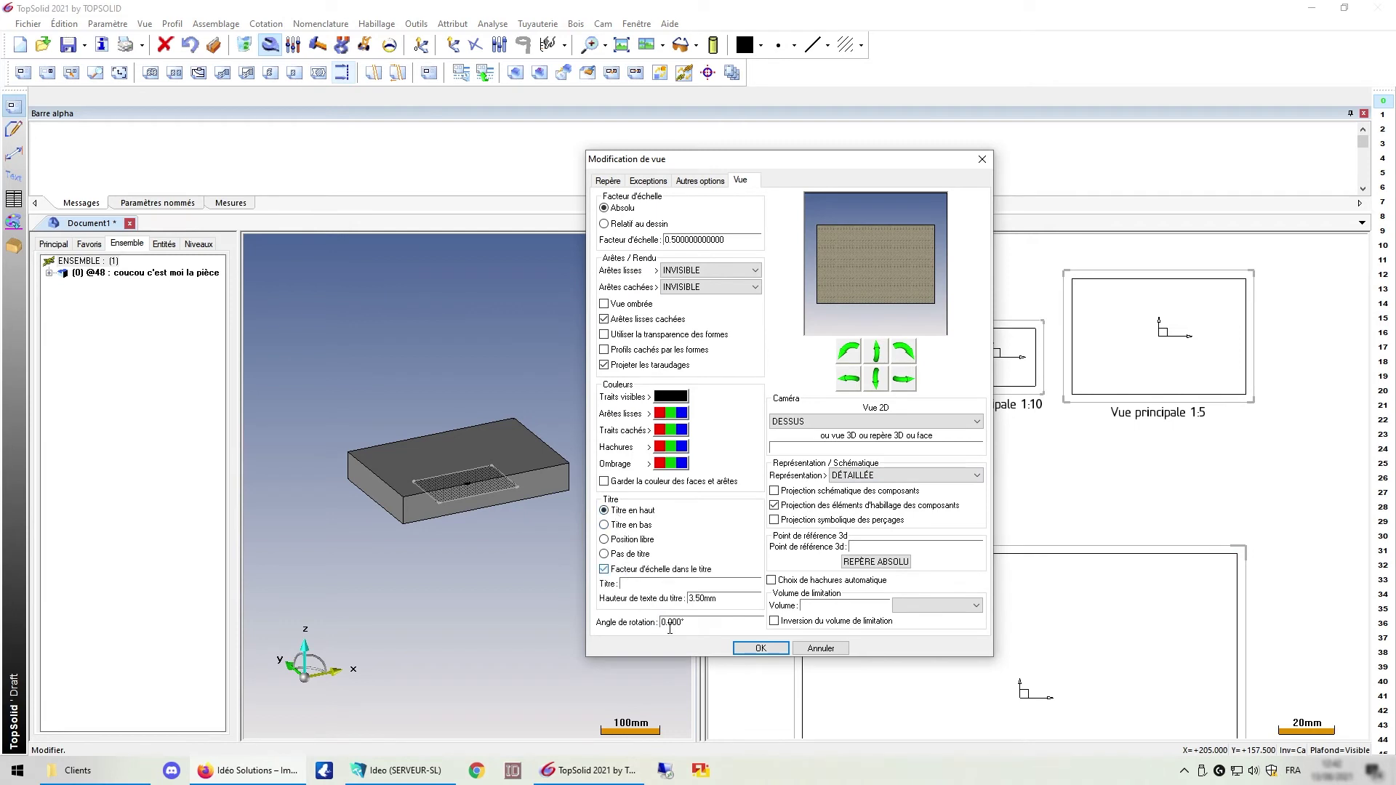
pyautogui.click(760, 648)
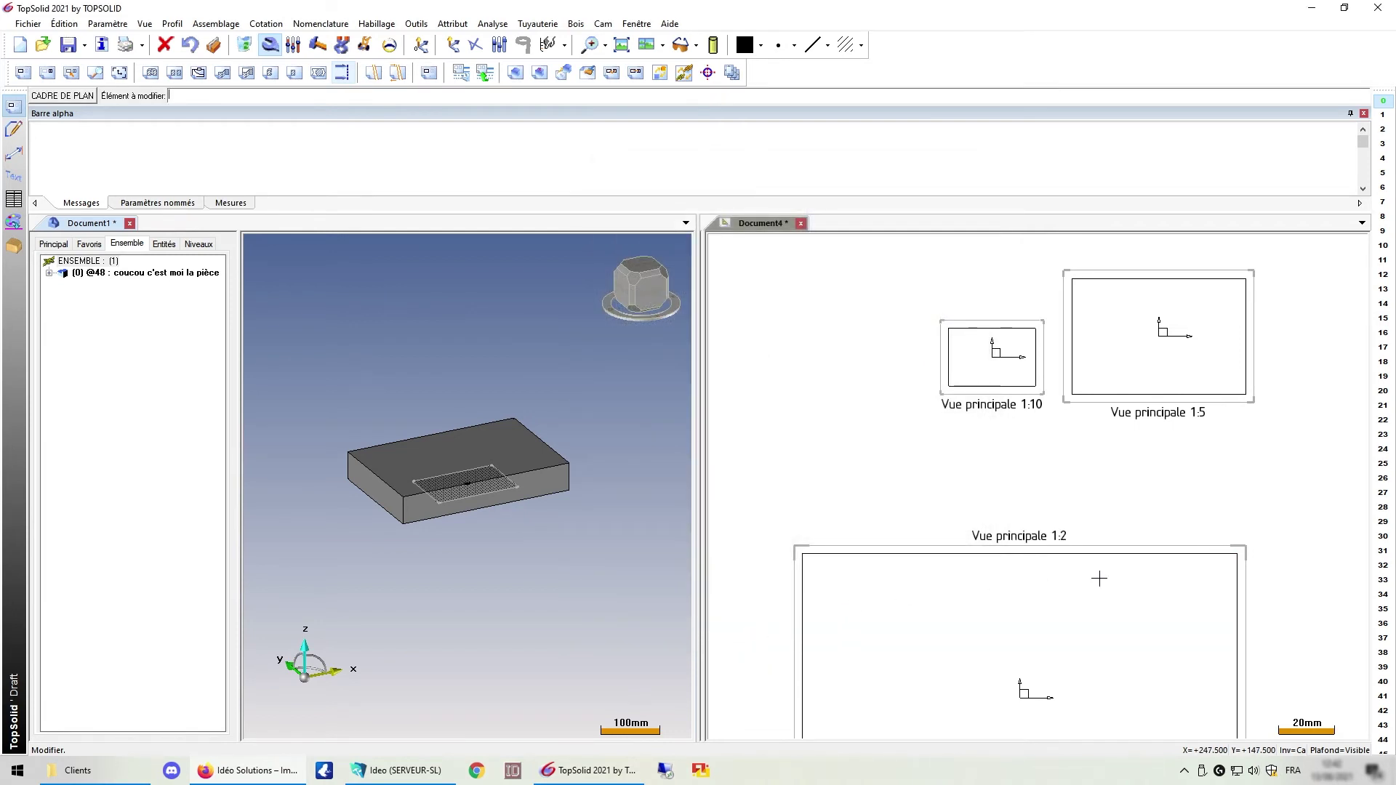
# Step: Change the large lower view to a scale factor of 1/10 relative to the drawing
pyautogui.scroll(-2, 915, 416)
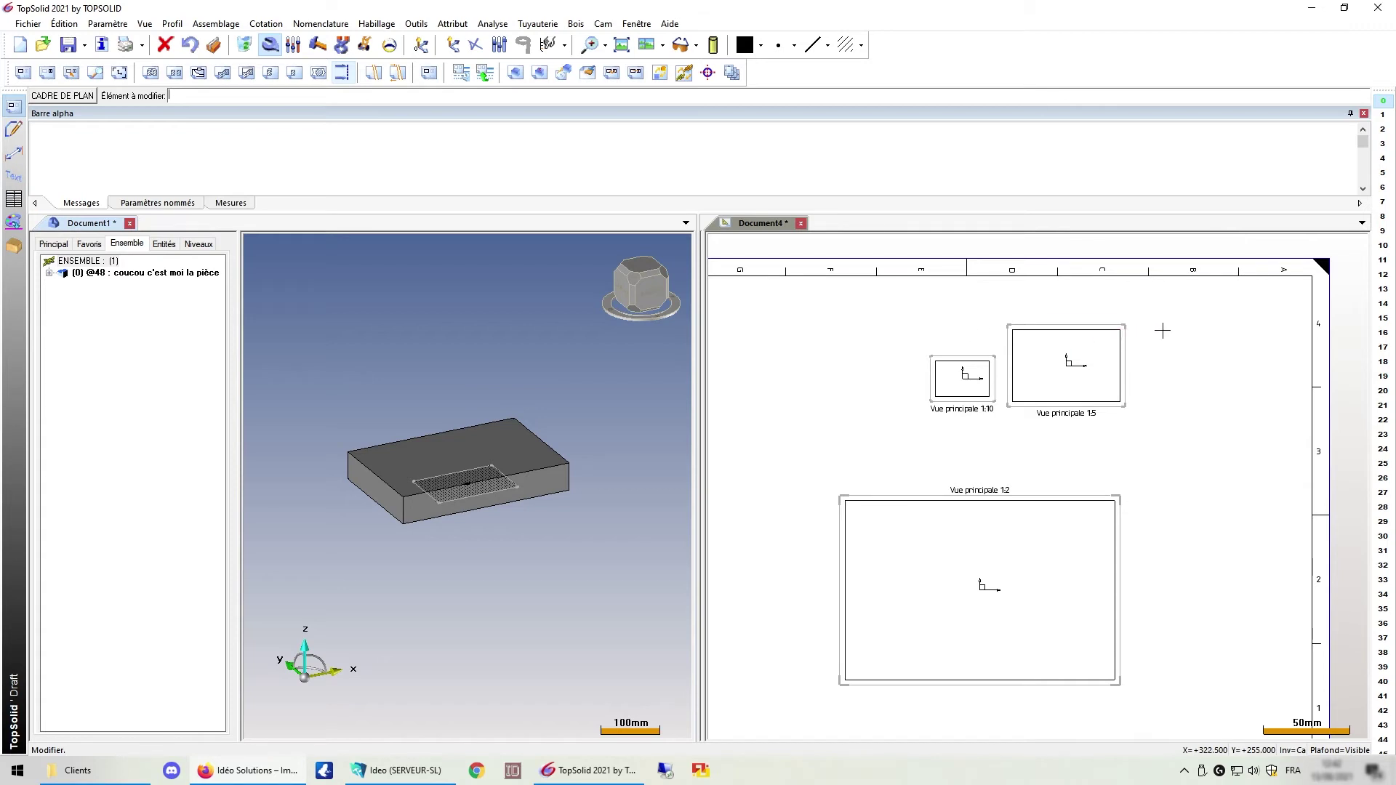
pyautogui.scroll(-3, 1163, 331)
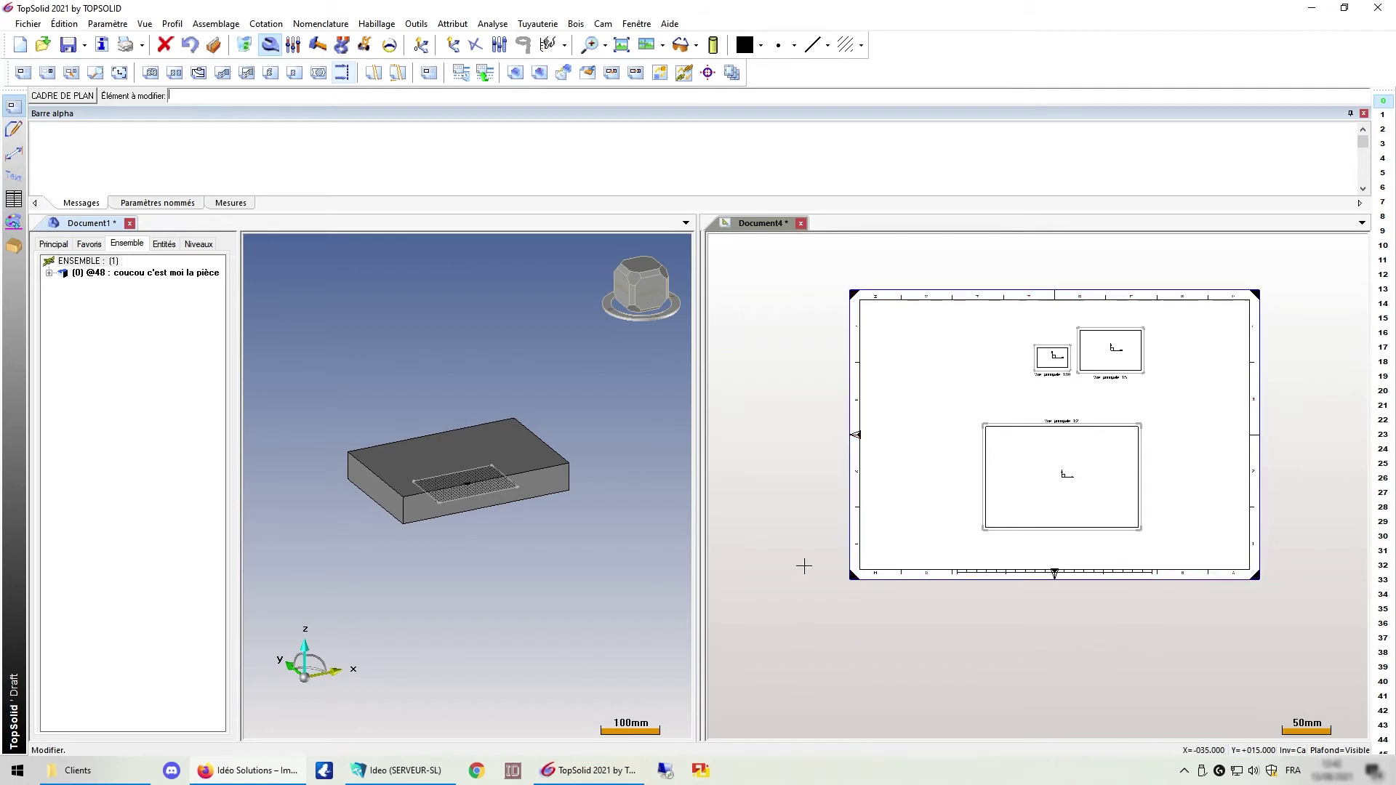
pyautogui.scroll(2, 1150, 358)
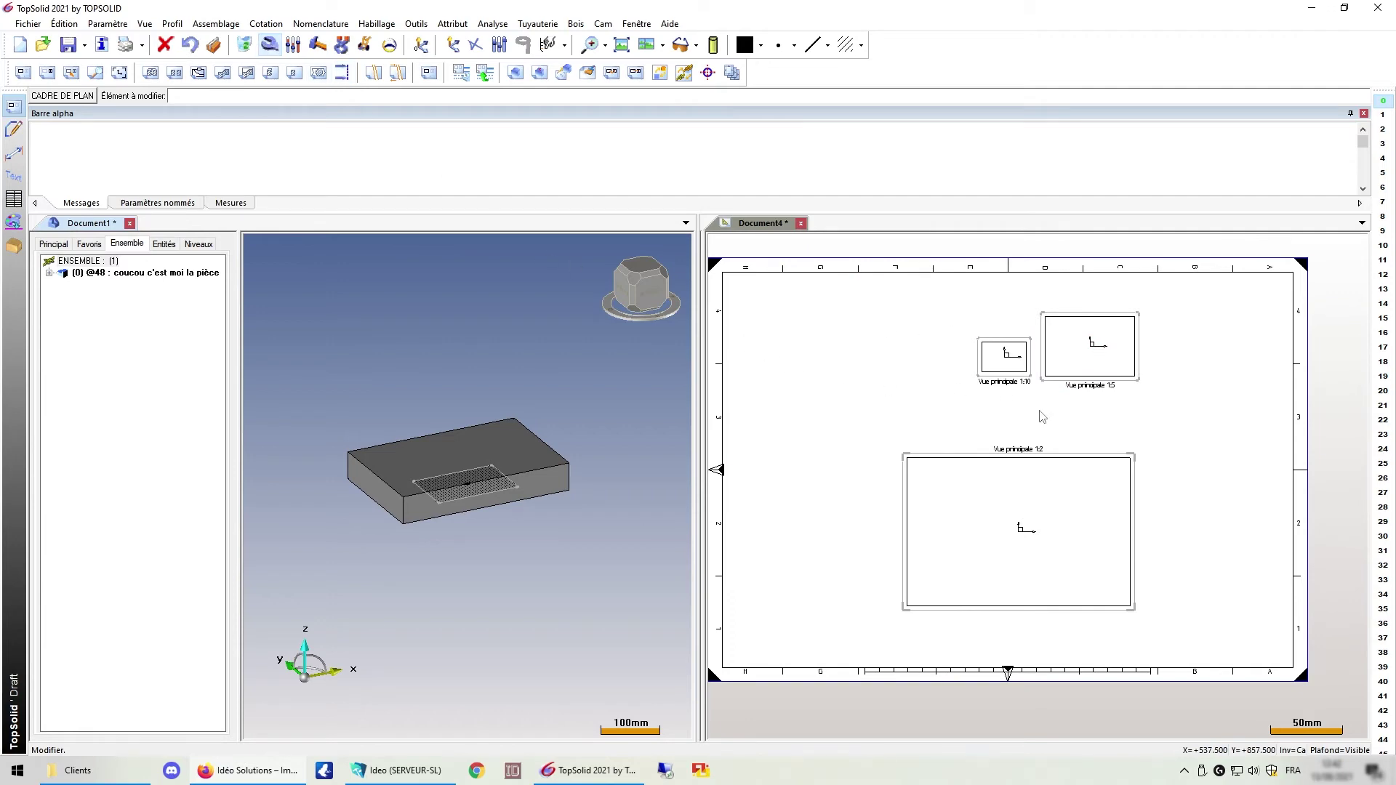
pyautogui.click(952, 459)
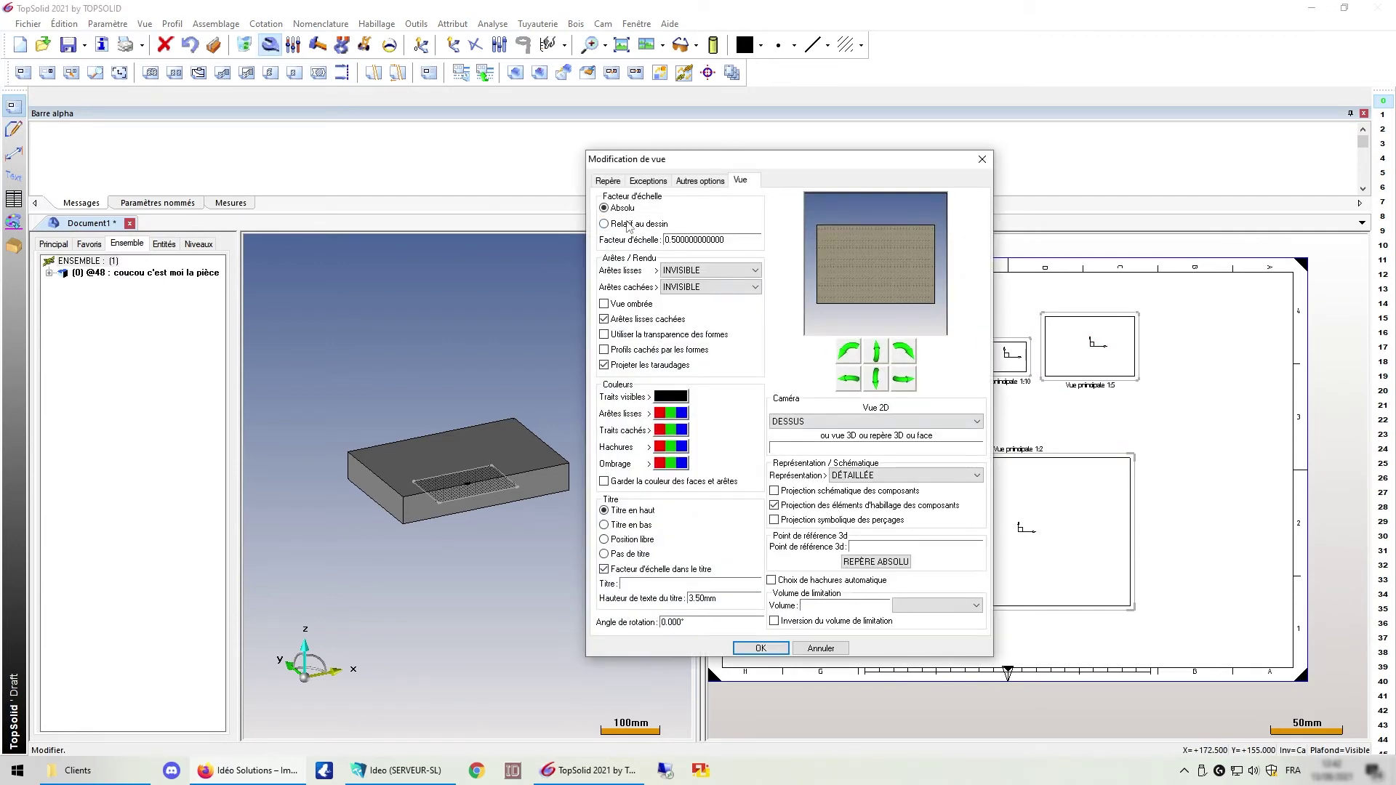
pyautogui.click(735, 242)
pyautogui.press('BackSpace')
pyautogui.press('BackSpace')
pyautogui.press('BackSpace')
pyautogui.write('1/10')
pyautogui.press('Return')
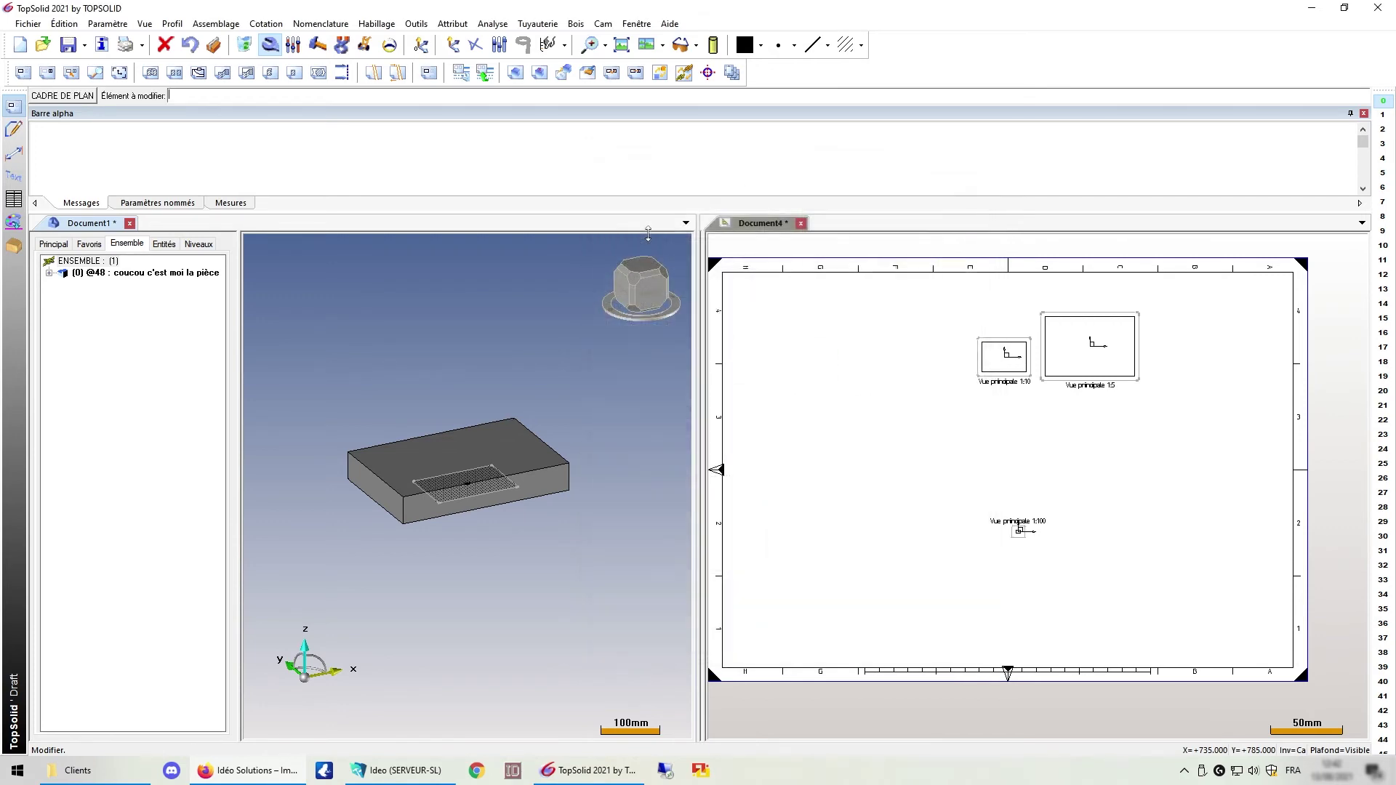
# Step: Change the lower view from a drawing-relative to an absolute scale factor of 1/10
pyautogui.scroll(3, 1004, 546)
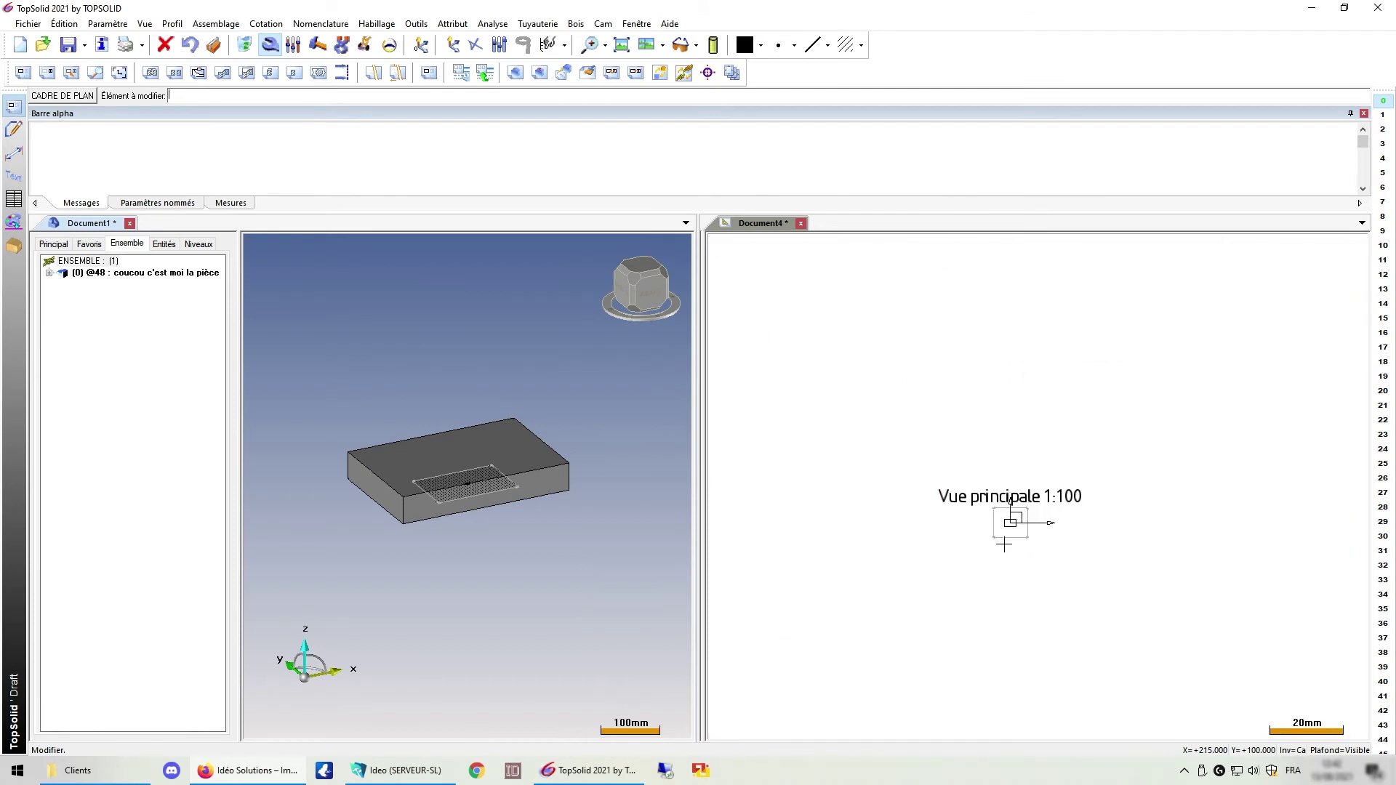
pyautogui.scroll(-3, 1007, 566)
pyautogui.click(1016, 546)
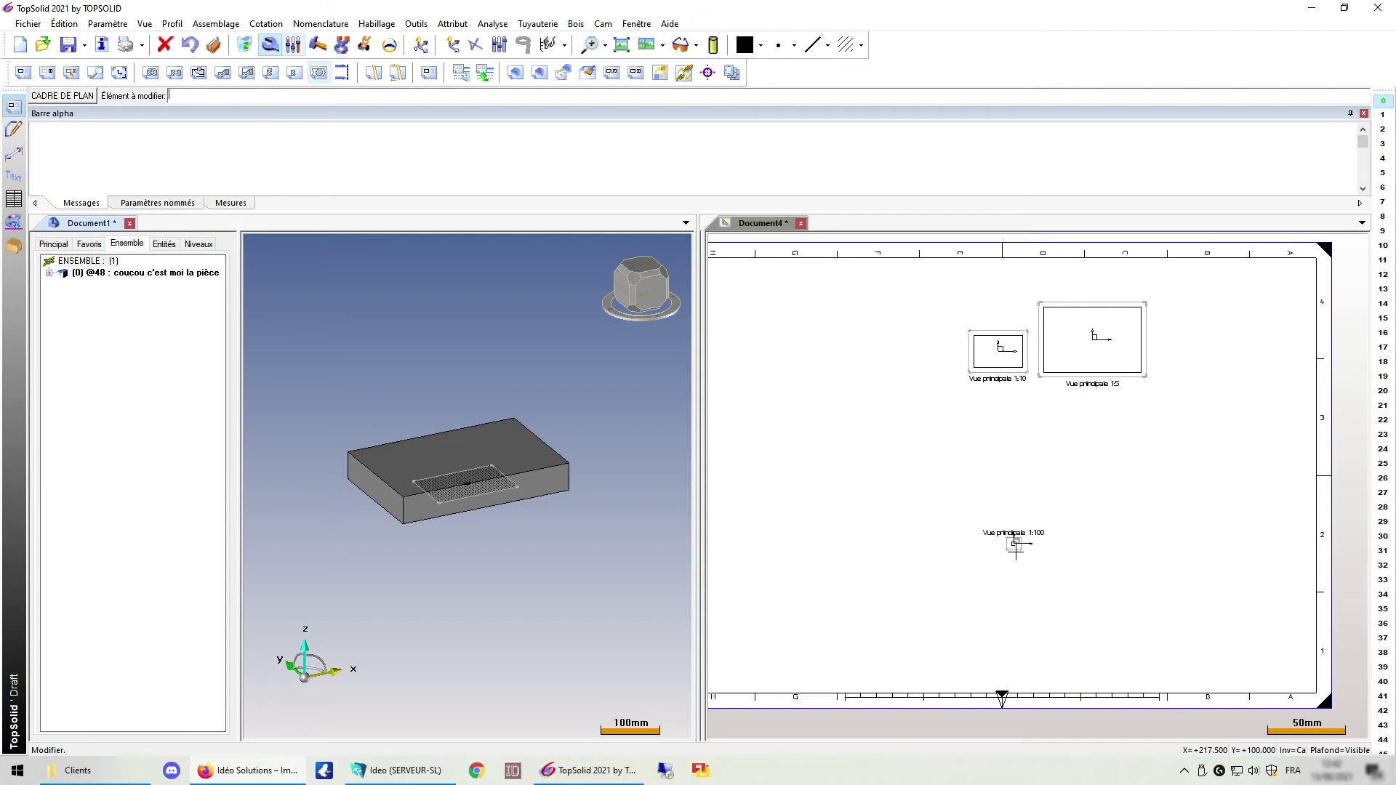
pyautogui.scroll(3, 1014, 544)
pyautogui.click(1010, 496)
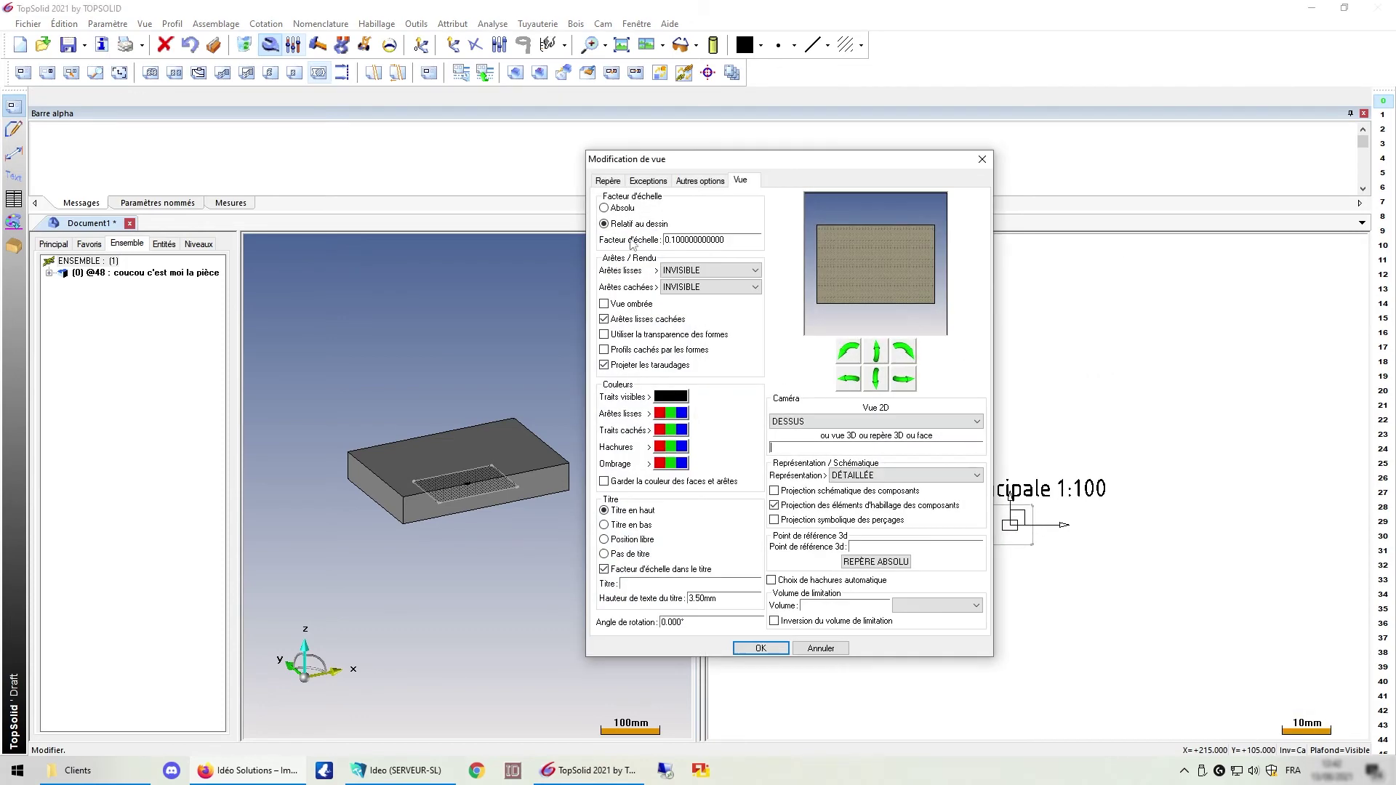
pyautogui.moveTo(700, 243); pyautogui.dragTo(570, 223)
pyautogui.scroll(-4, 1232, 447)
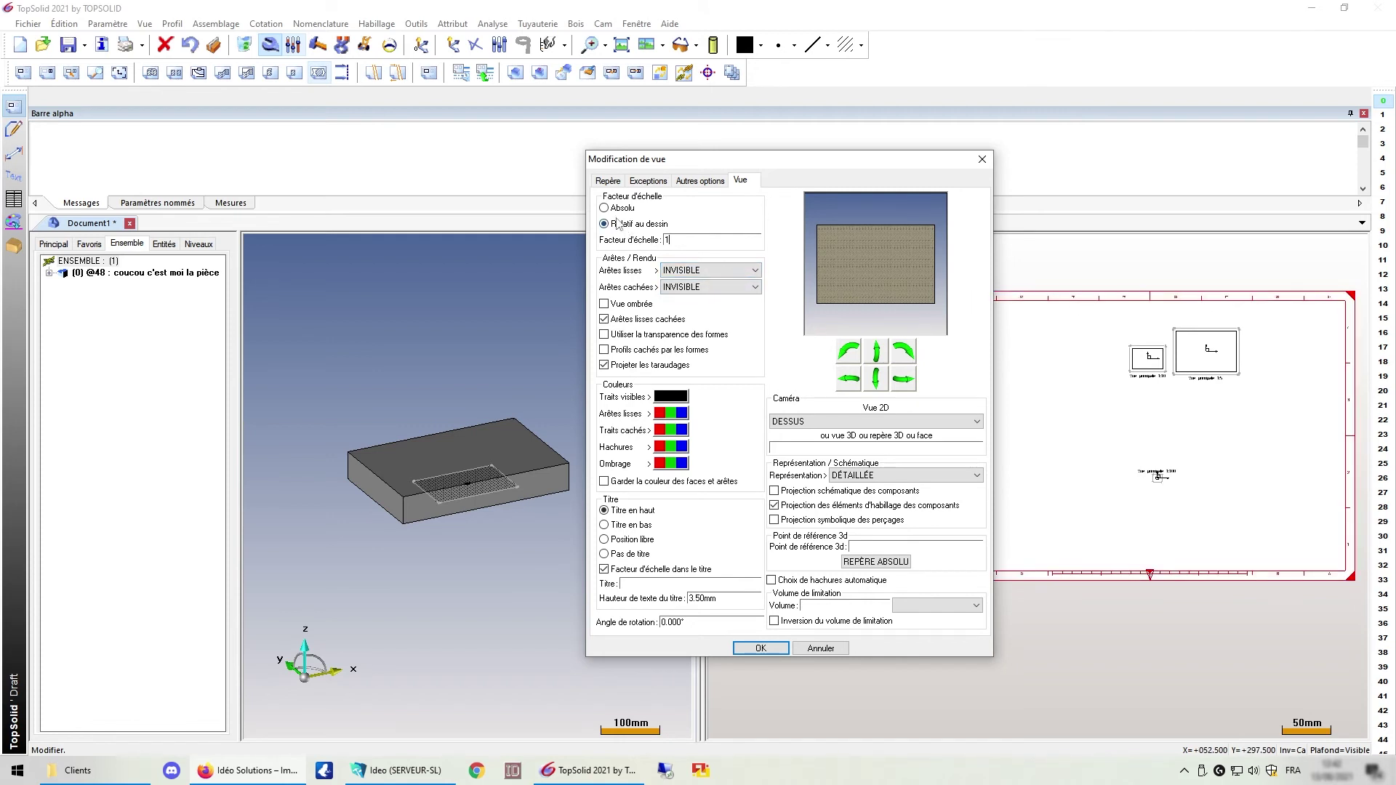
pyautogui.tripleClick(744, 239)
pyautogui.write('10')
pyautogui.press('Return')
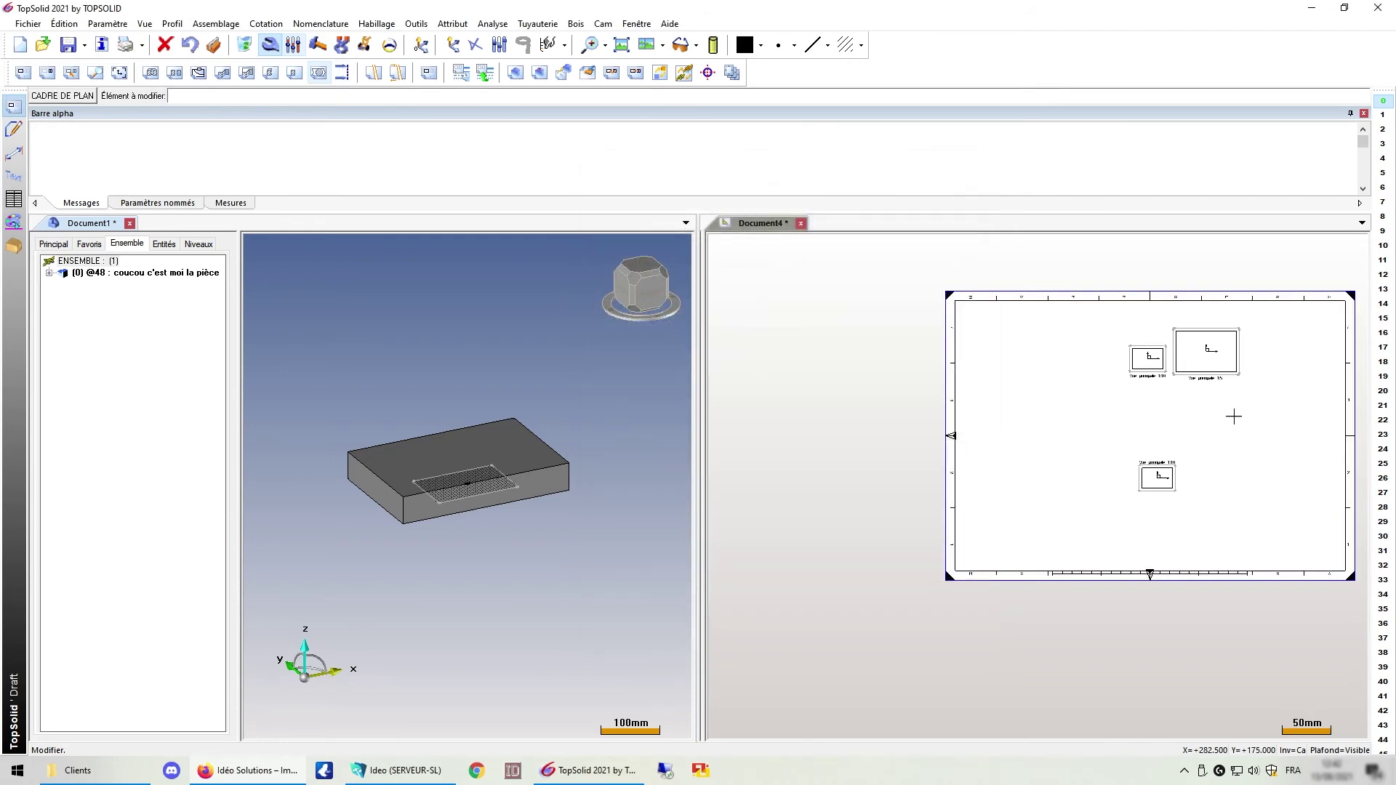
# Step: Set the overall scale factor of the A3 drawing to 1
pyautogui.scroll(1, 1096, 342)
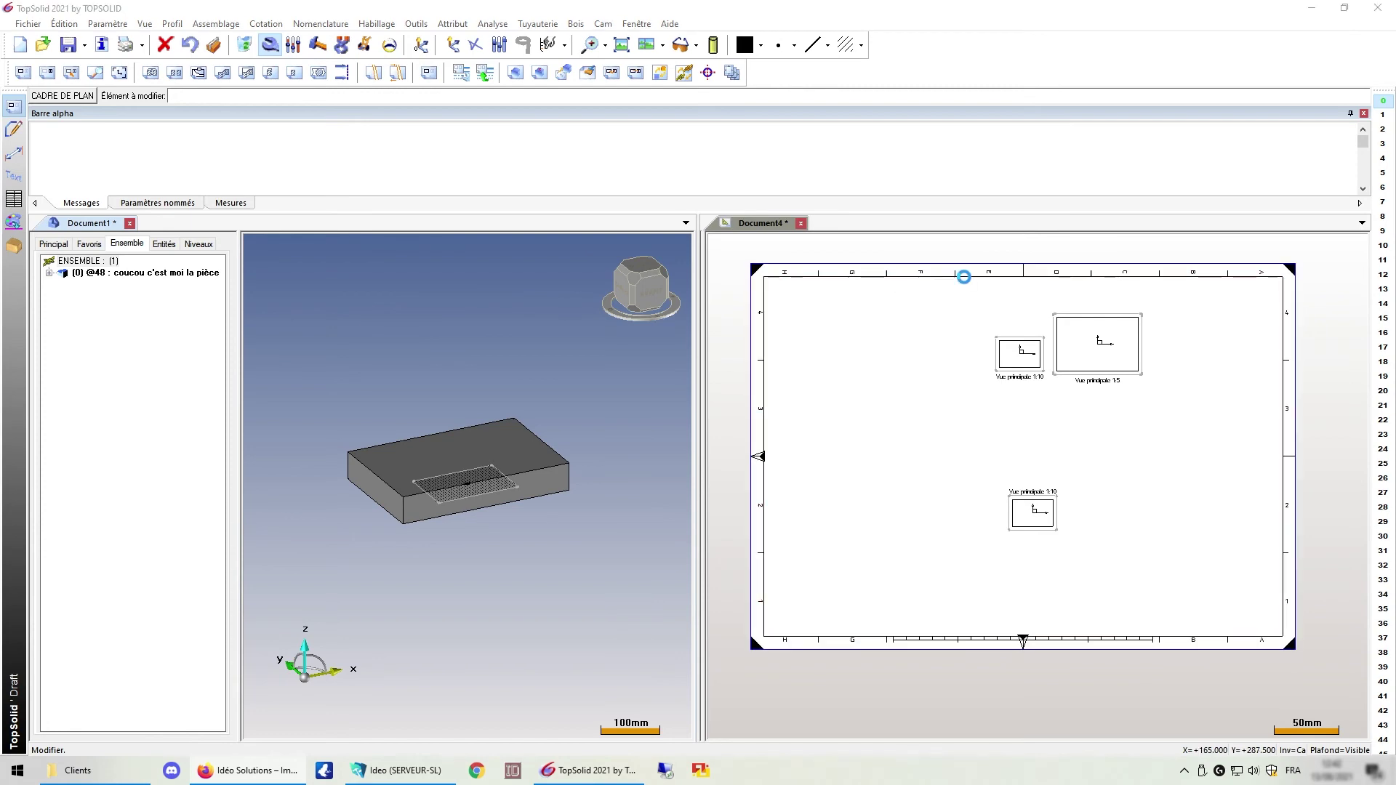
pyautogui.click(962, 277)
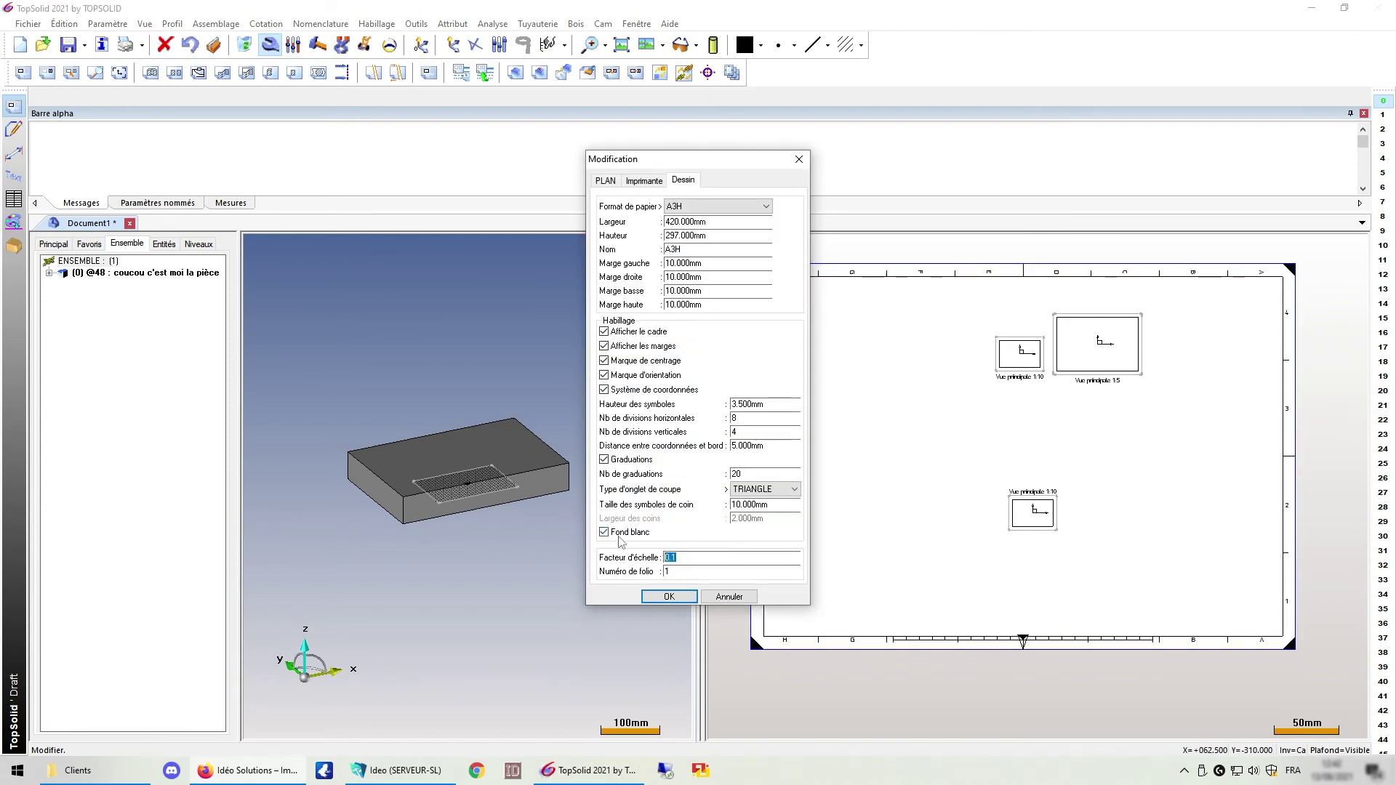
pyautogui.press('Return')
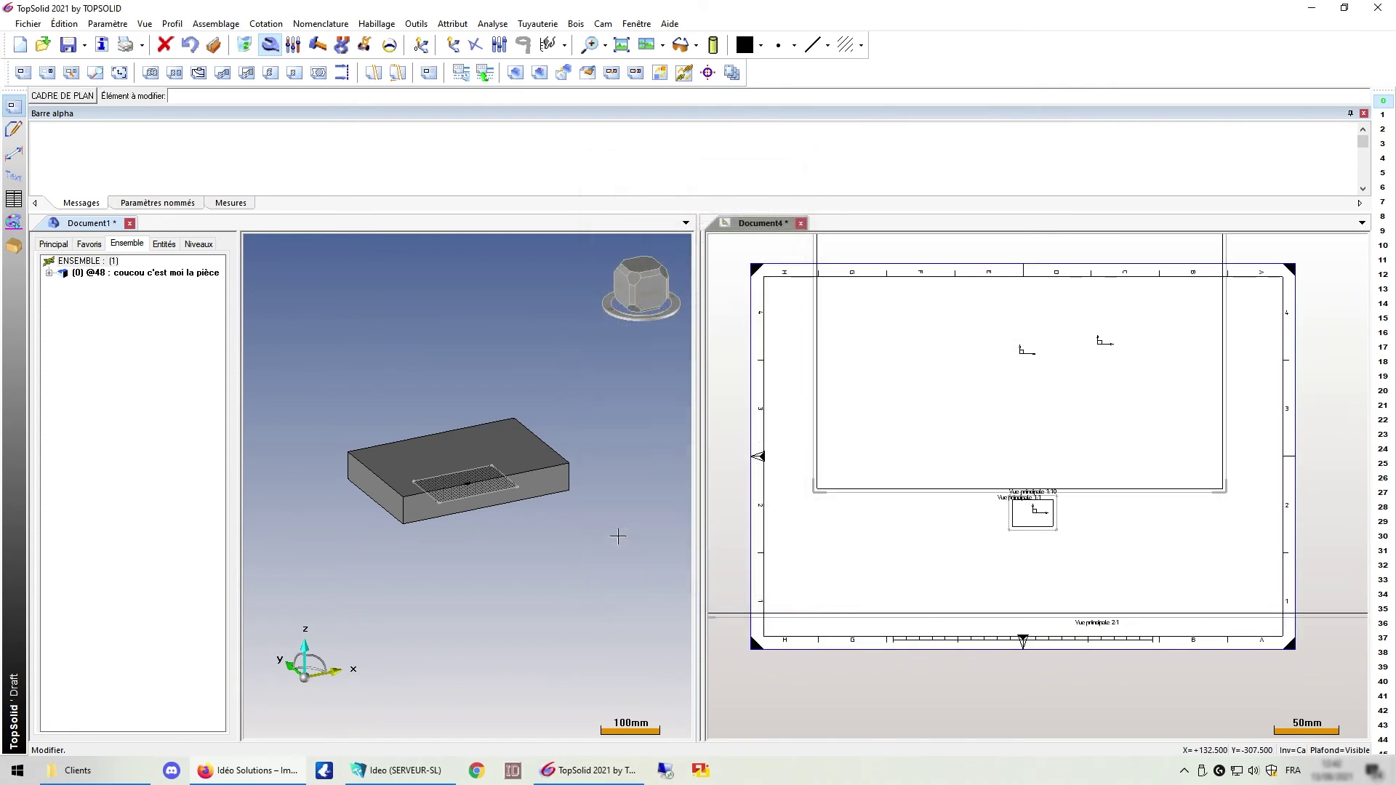
# Step: Examine the sizes and title scales of the three views, comparing the absolute view with those relative to the drawing
pyautogui.scroll(-2, 901, 531)
pyautogui.scroll(1, 907, 519)
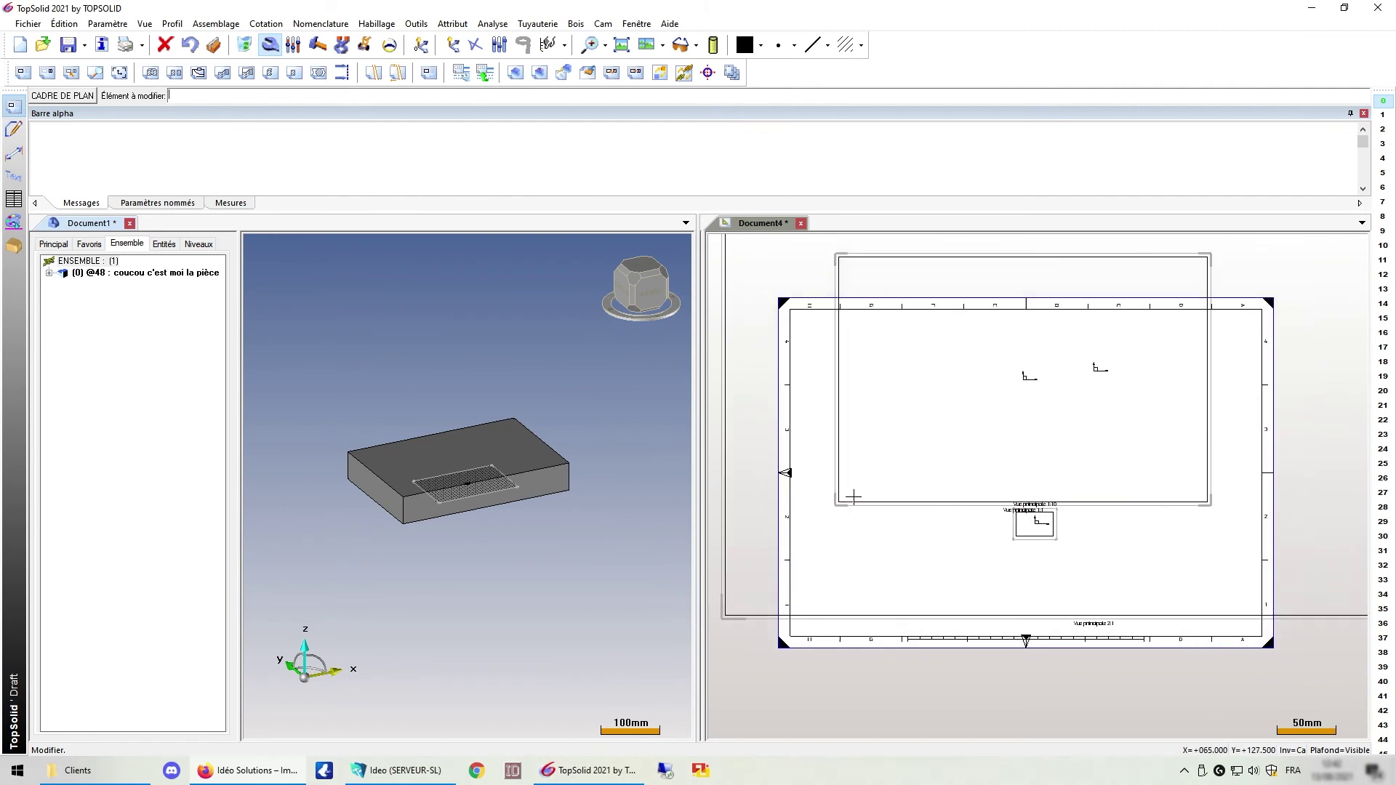
pyautogui.scroll(-2, 907, 519)
pyautogui.scroll(5, 1013, 592)
pyautogui.scroll(1, 1013, 593)
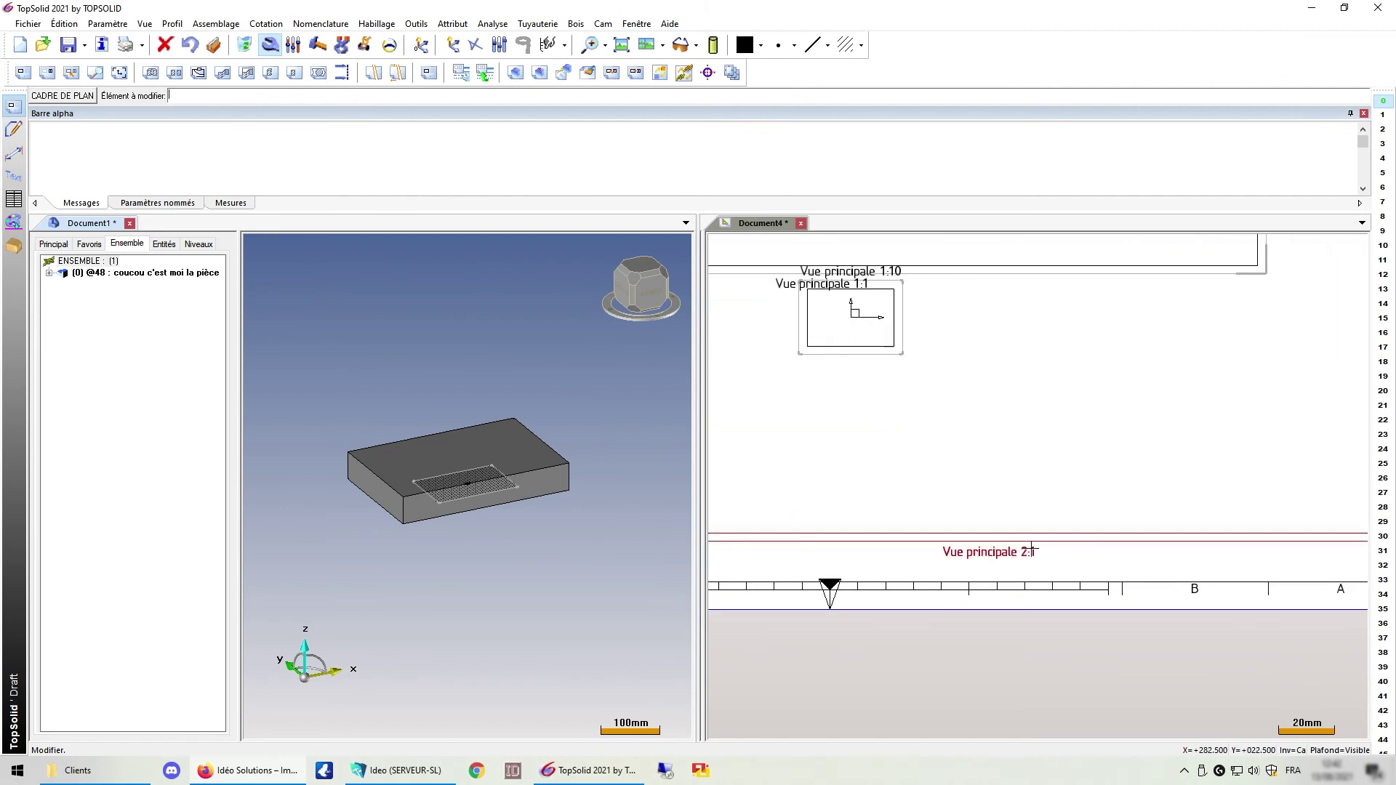
pyautogui.scroll(-2, 1018, 552)
pyautogui.scroll(3, 924, 445)
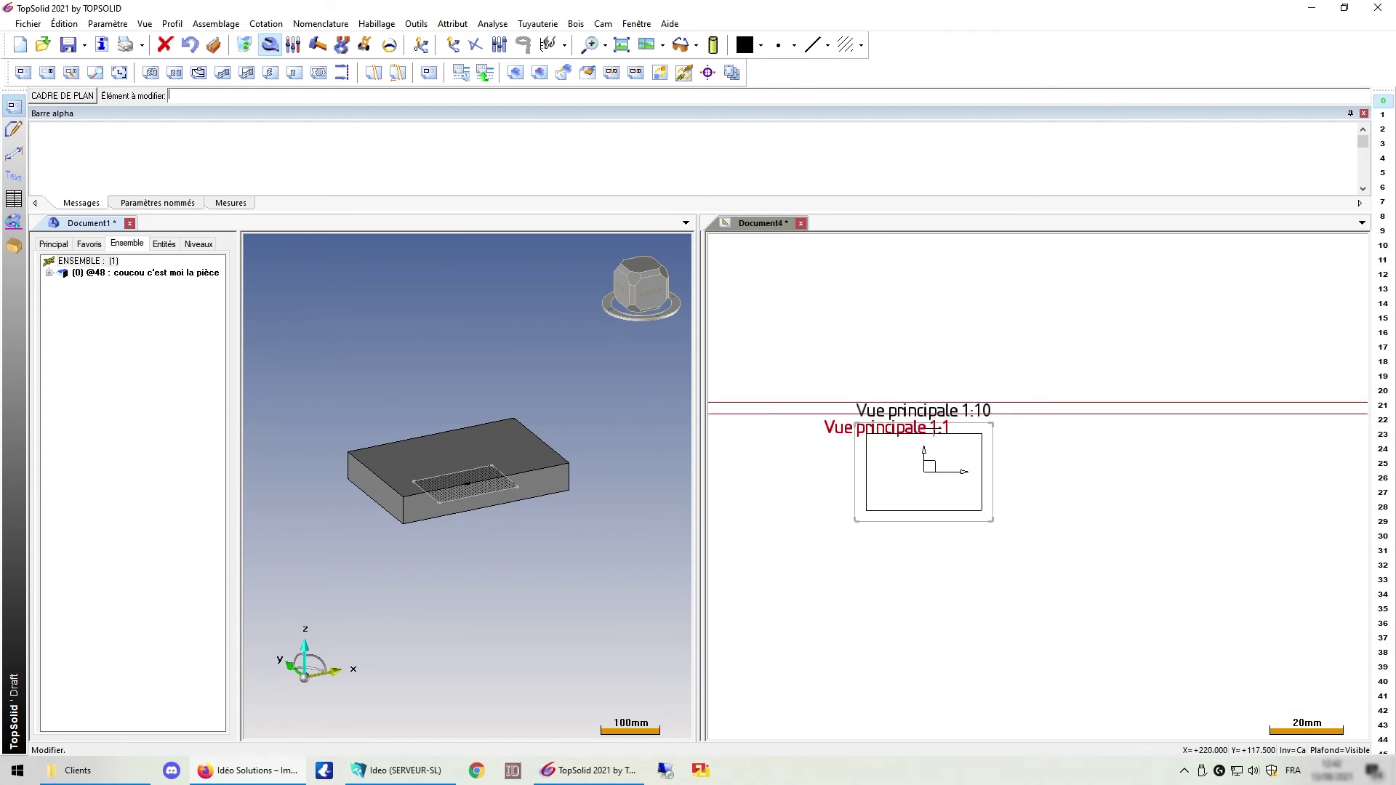
pyautogui.scroll(1, 938, 414)
# Step: Move the small lower view down and to the left, clear of the overlapping title of the neighbouring view
pyautogui.scroll(-3, 926, 352)
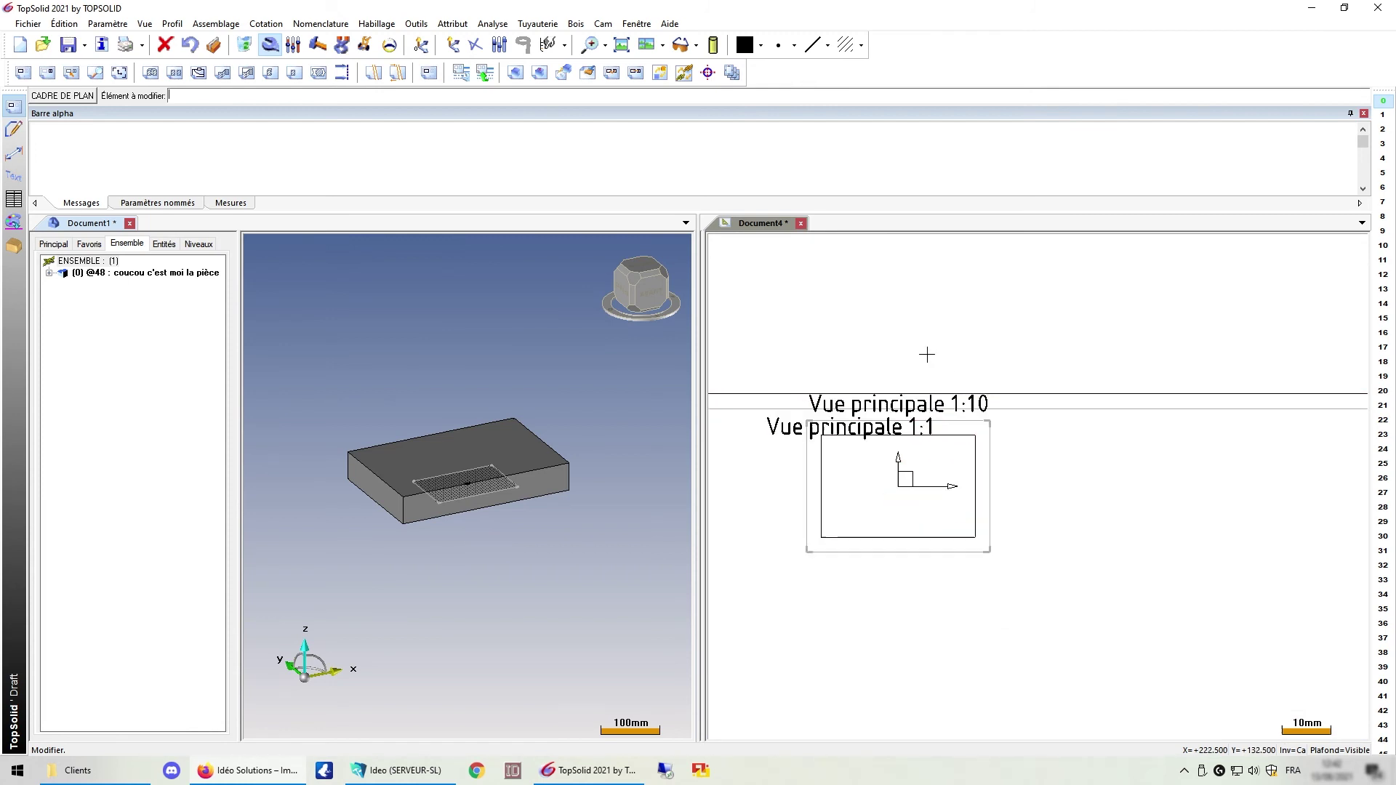
pyautogui.click(365, 44)
pyautogui.click(914, 407)
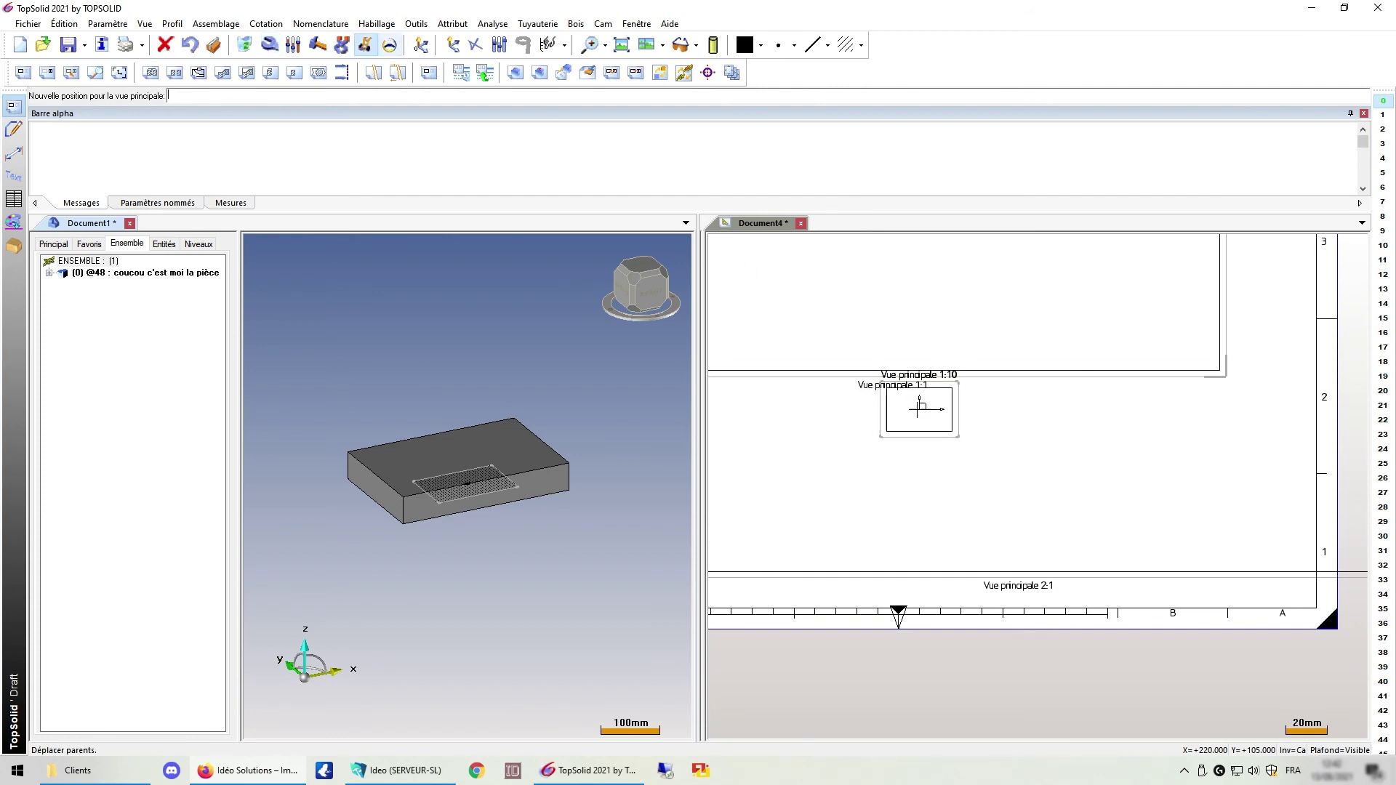
pyautogui.click(794, 519)
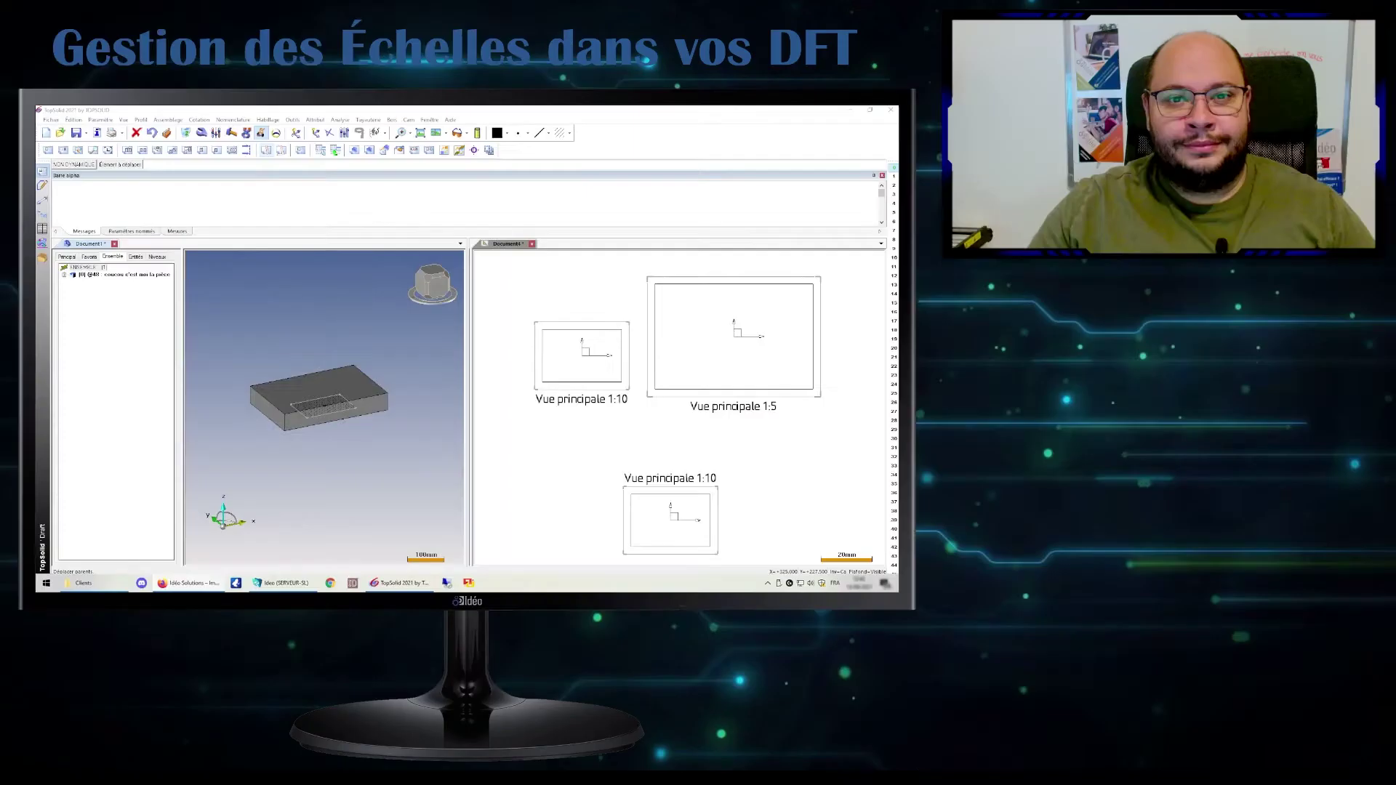